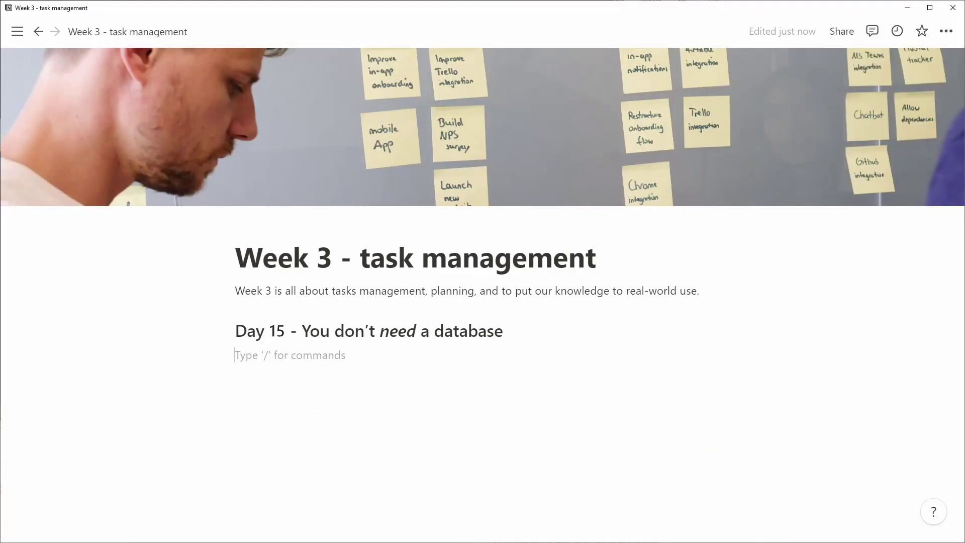
# Add the note 'KISS - Keep it simple stupid!' under Day 15 and begin a /pa page block below it.
pyautogui.write('KISS - Keep it simple stupid!')
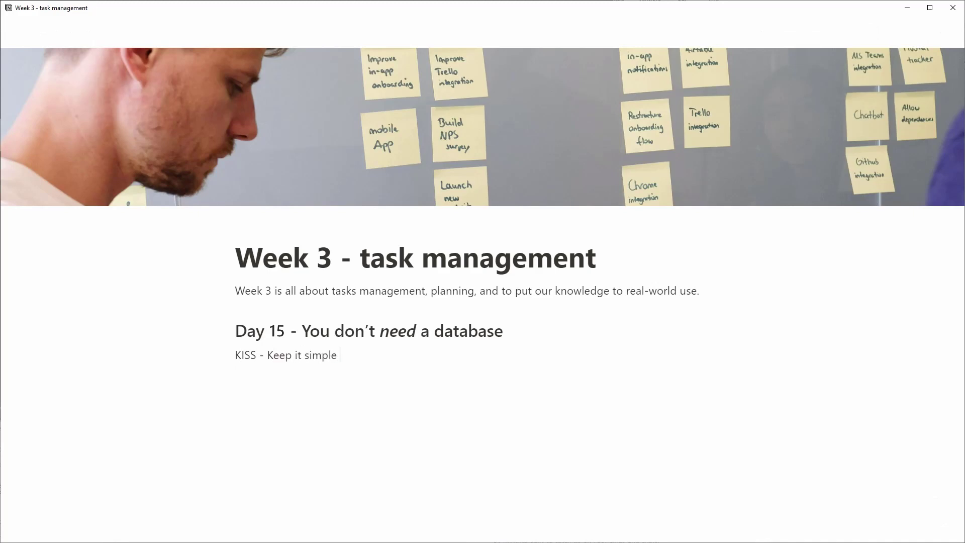
pyautogui.press('Return')
pyautogui.write('/pa')
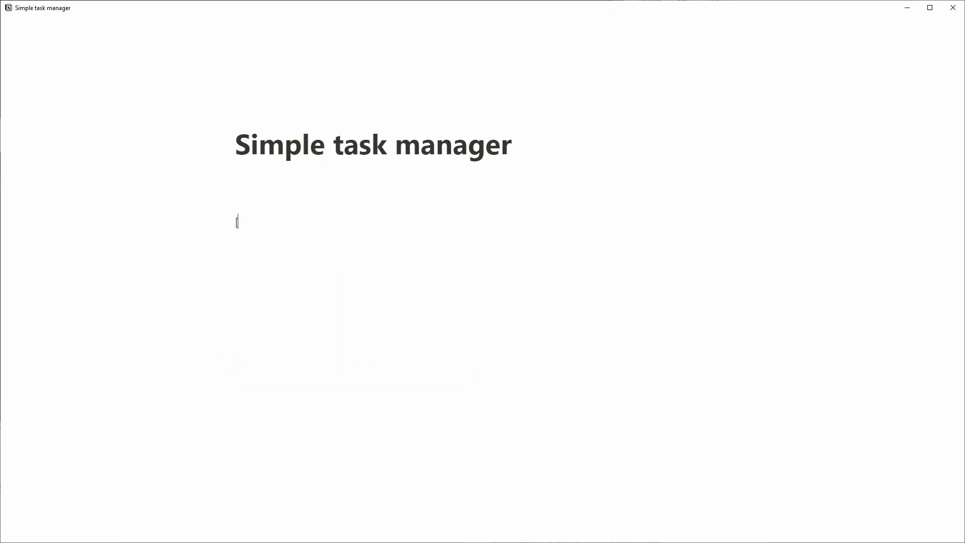
# Add three to-dos on the new page: Buy milk, Buy butter and Leave kids at school.
pyautogui.write('[]')
pyautogui.write('Buy milk')
pyautogui.press('Return')
pyautogui.write('Buy ')
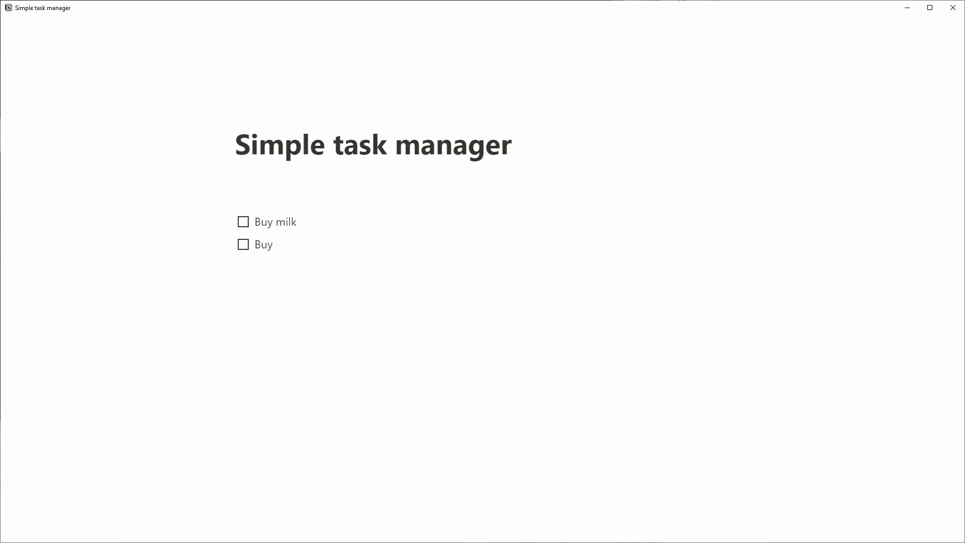
pyautogui.write('butter')
pyautogui.press('Return')
pyautogui.write('Leave kids at school')
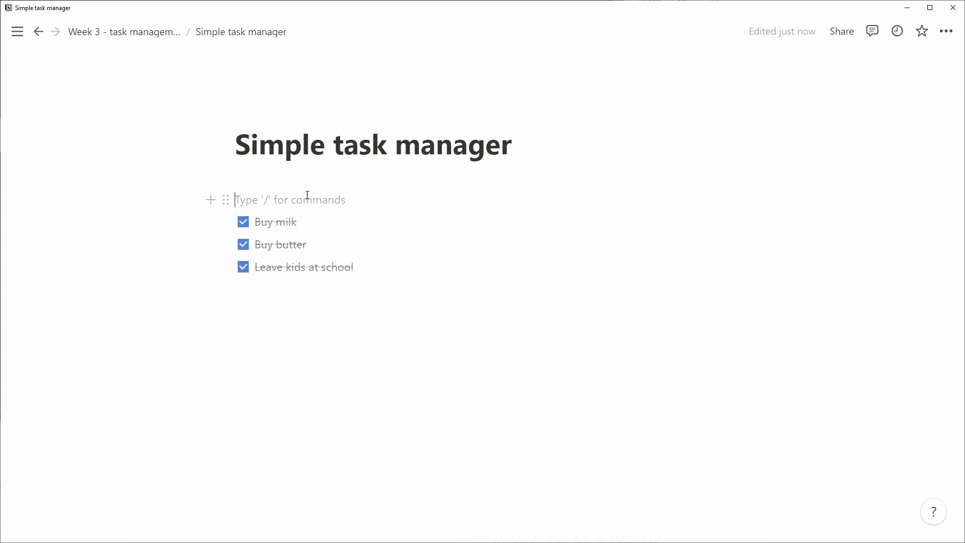
# Create 'Today', 'Tomorrow' and 'Later' heading 2 blocks arranged as three side-by-side columns.
pyautogui.write('/3c')
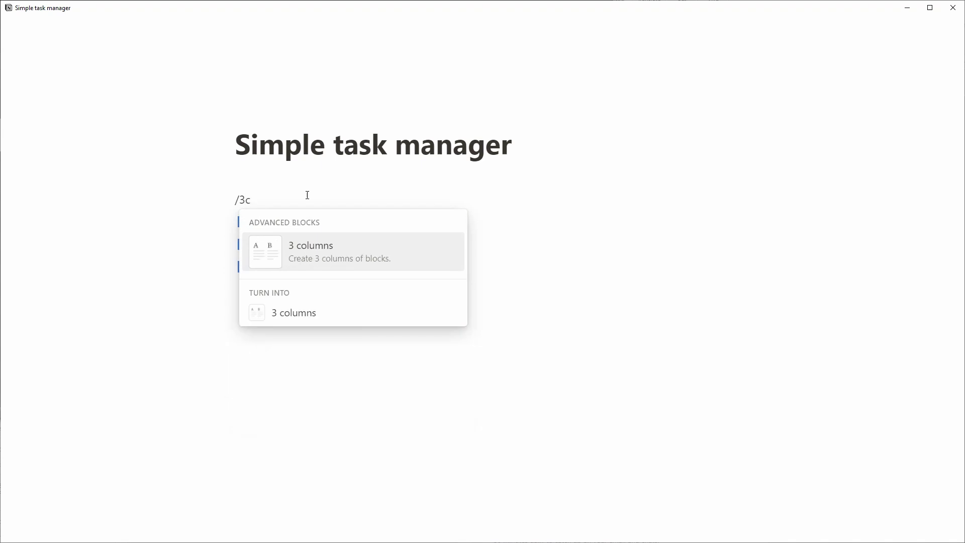
pyautogui.press('Return')
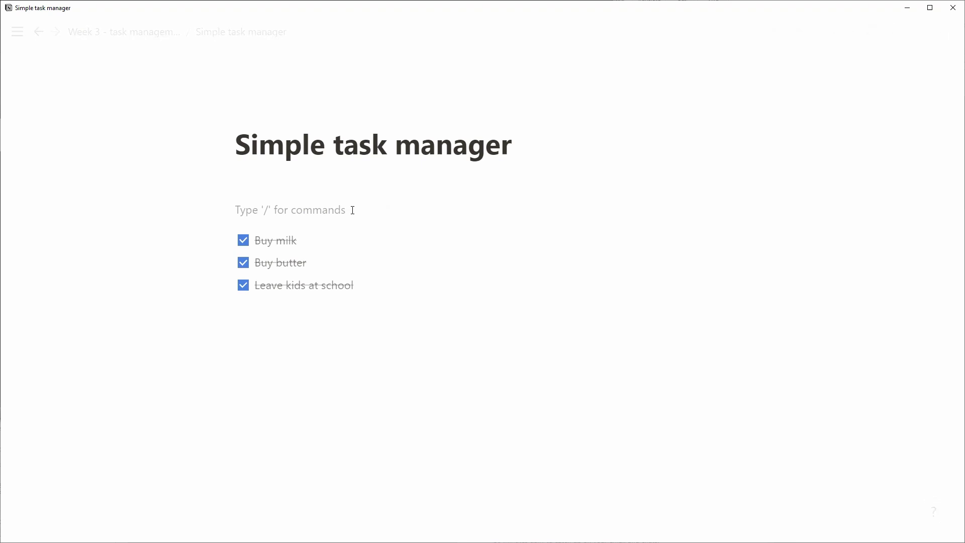
pyautogui.write('## ')
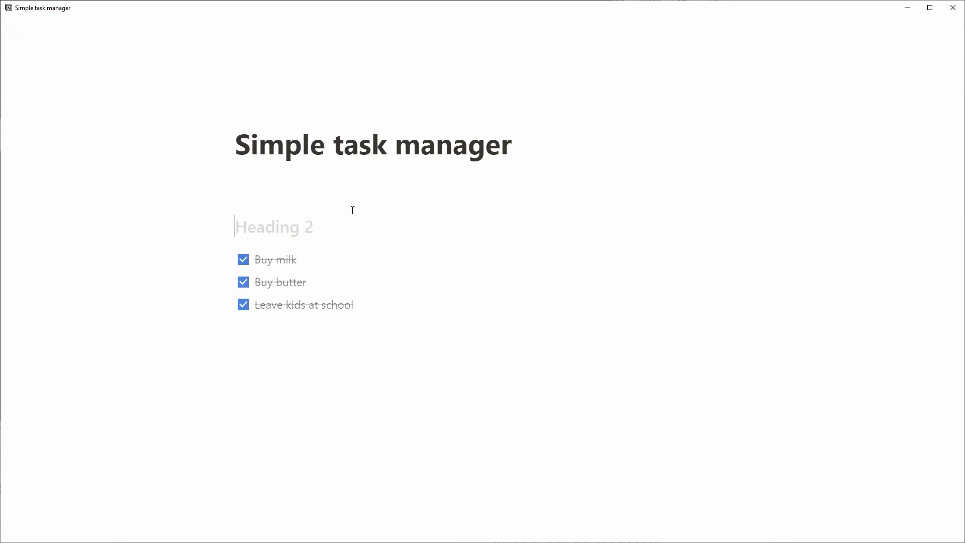
pyautogui.write('Today')
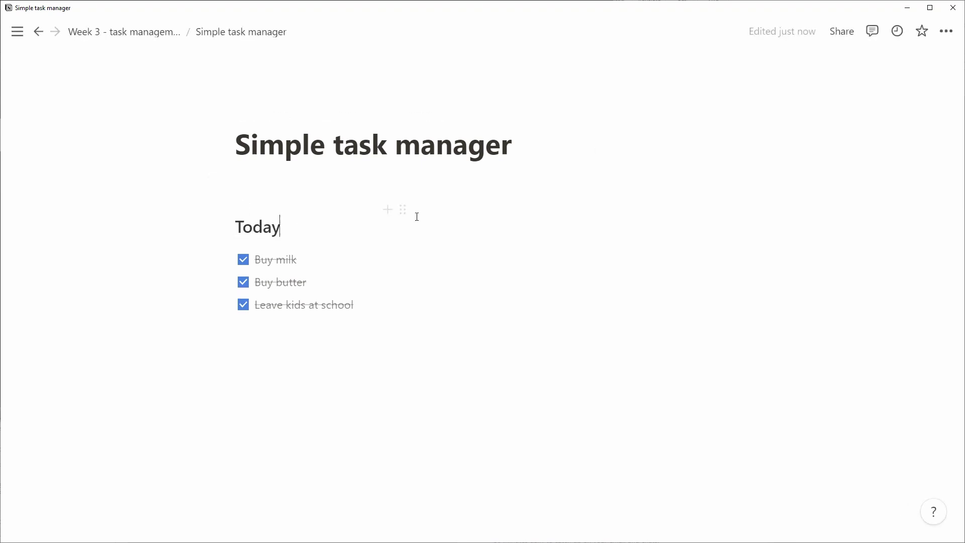
pyautogui.click(417, 206)
pyautogui.write('## Tomorrow')
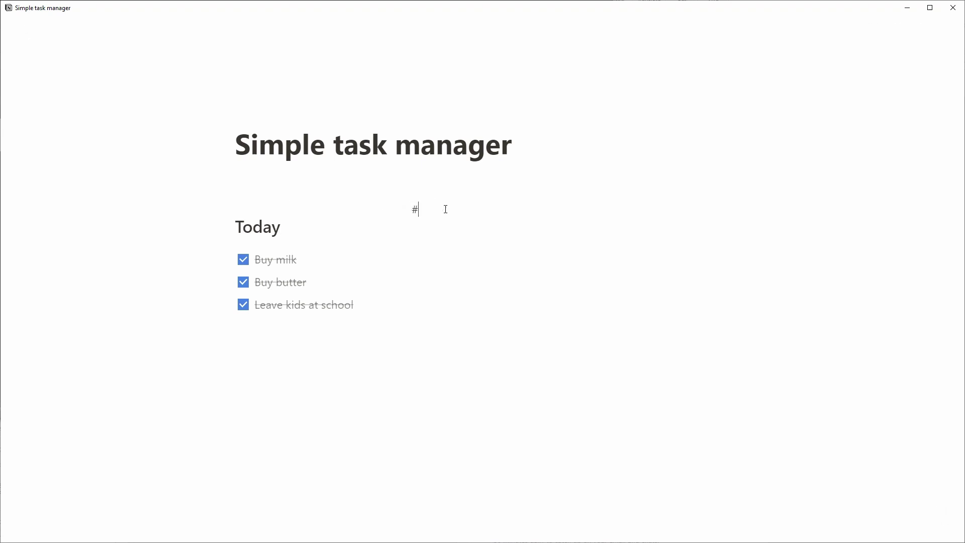
pyautogui.click(679, 217)
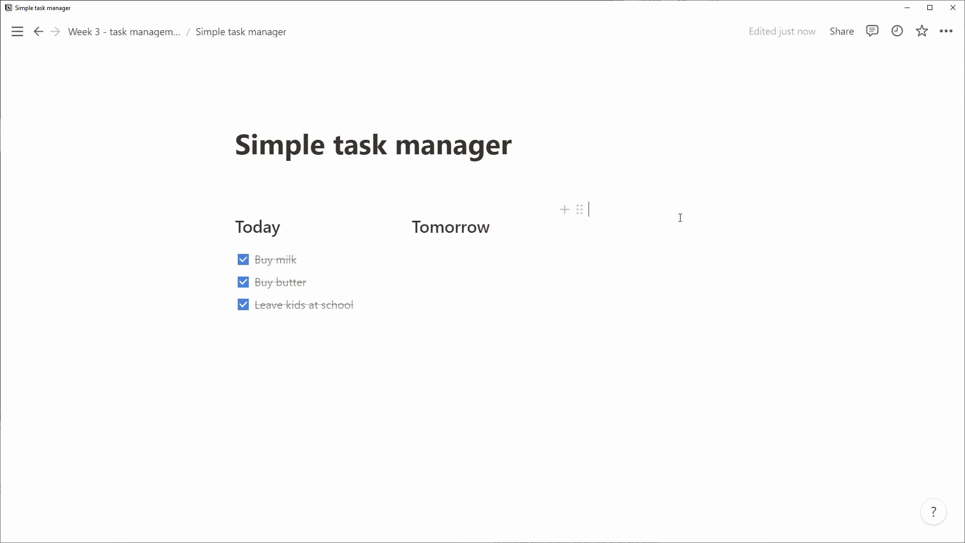
pyautogui.write('## Later')
# Move the three to-dos up beneath the column headings.
pyautogui.moveTo(179, 203); pyautogui.dragTo(214, 259)
pyautogui.moveTo(355, 304); pyautogui.dragTo(433, 248)
pyautogui.click(527, 319)
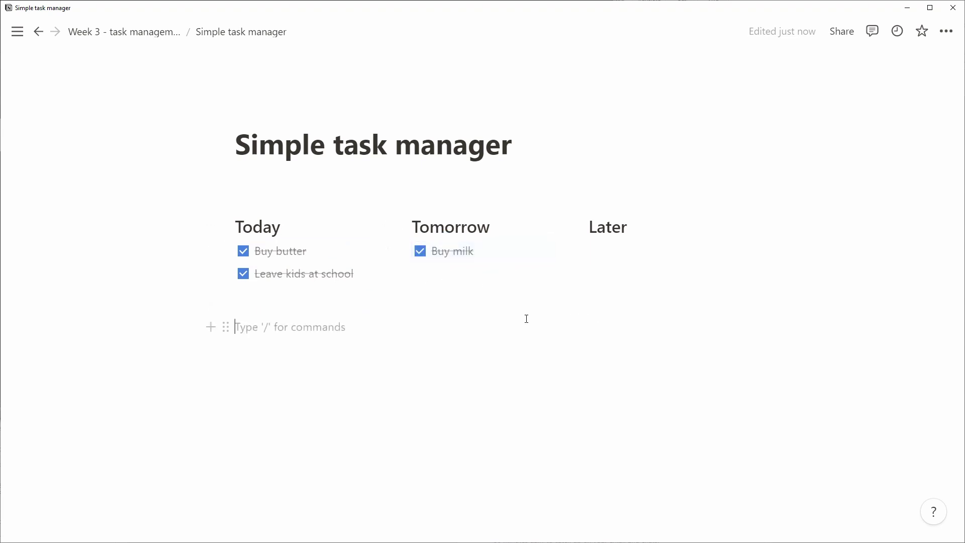
# Uncheck Buy milk, Buy butter and Leave kids at school, with Buy milk first under Today.
pyautogui.click(420, 252)
pyautogui.click(244, 251)
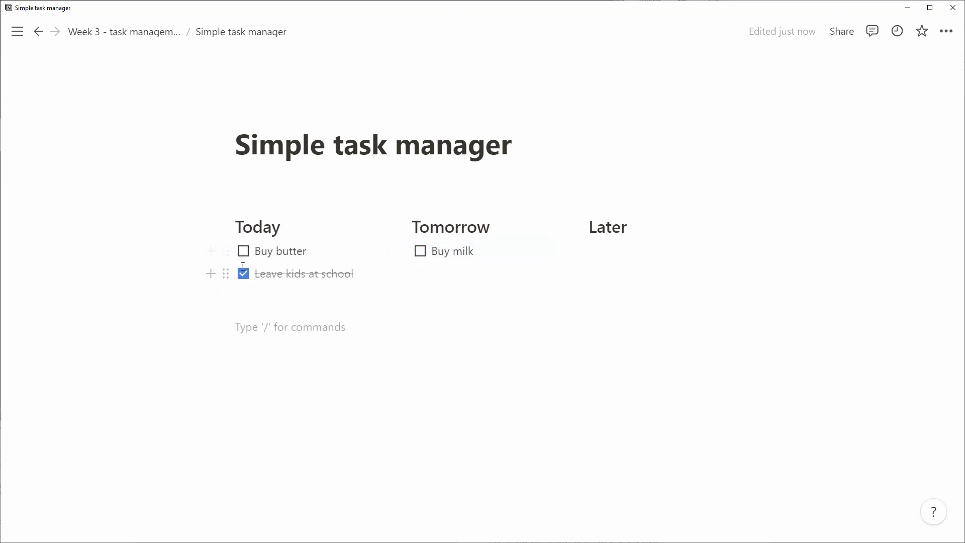
pyautogui.click(243, 273)
pyautogui.moveTo(403, 251); pyautogui.dragTo(261, 244)
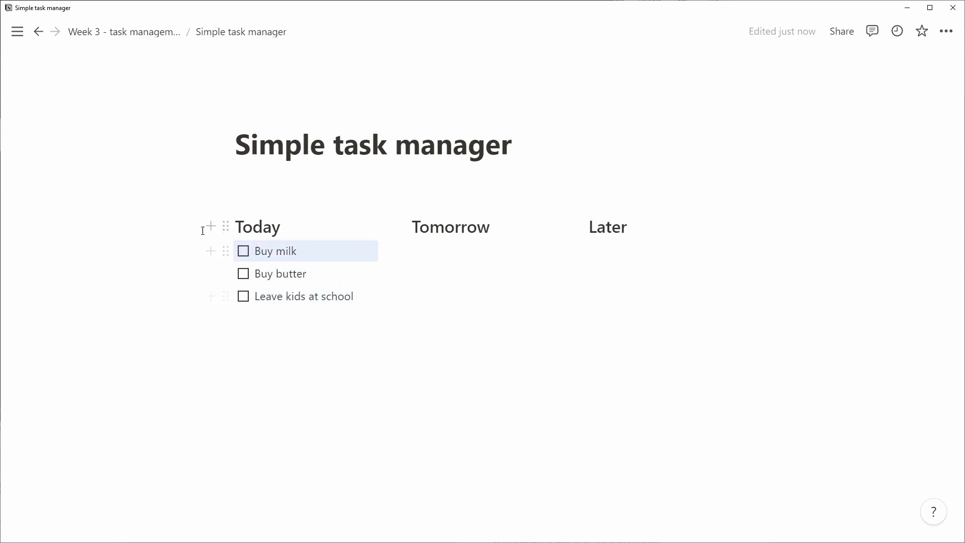
pyautogui.click(424, 251)
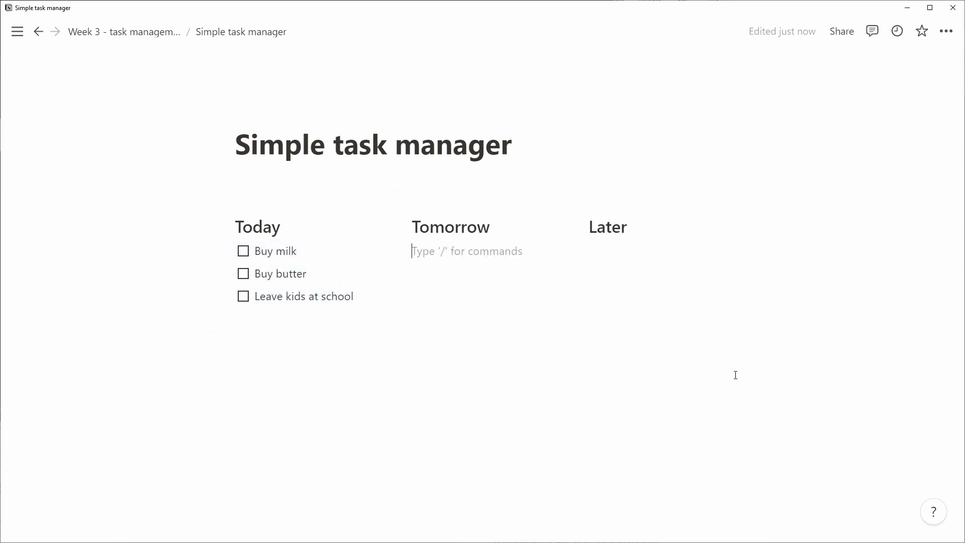
# Add 'Stop procrastinating' and 'Do some work' to-dos under Tomorrow and 'Plan vacation to Bali' under Later.
pyautogui.write('[] Sto')
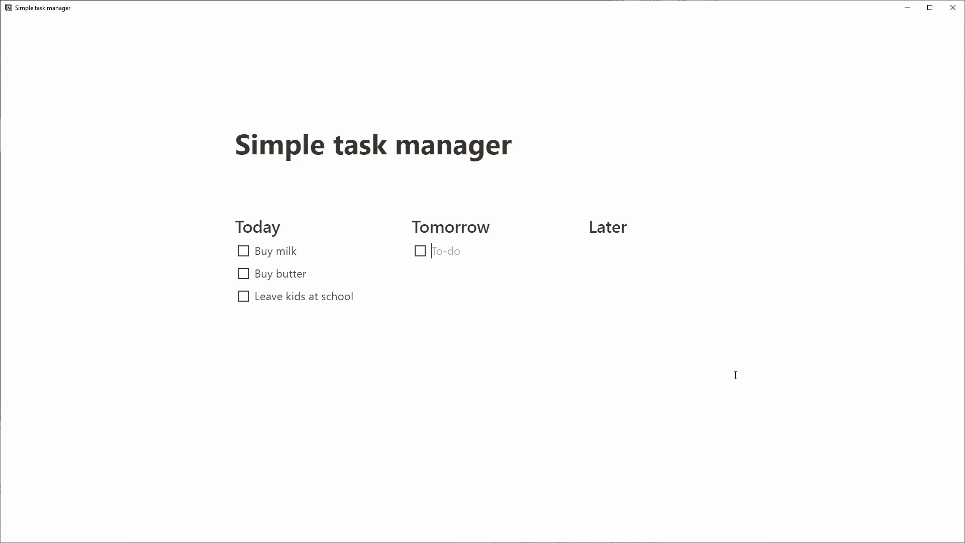
pyautogui.write('p procrastinating')
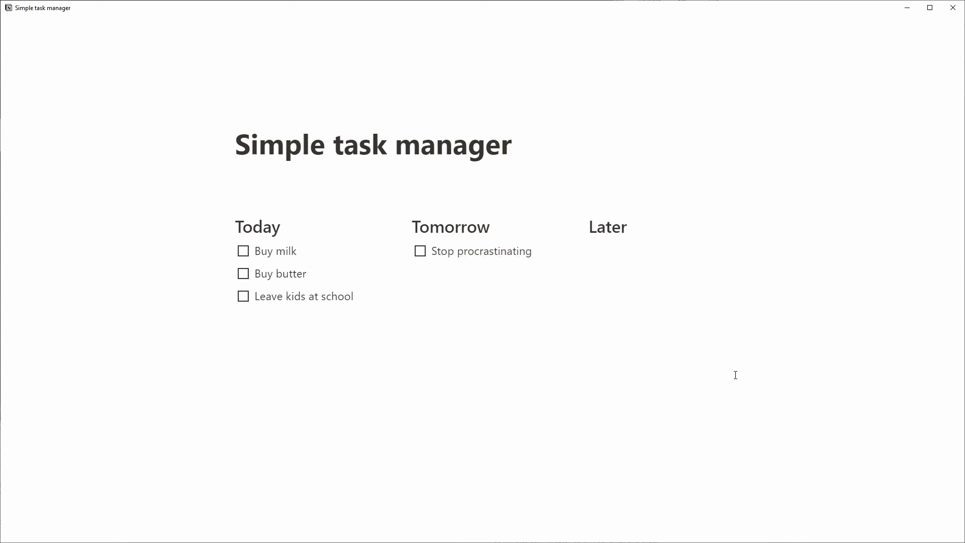
pyautogui.press('Return')
pyautogui.write('Do some work')
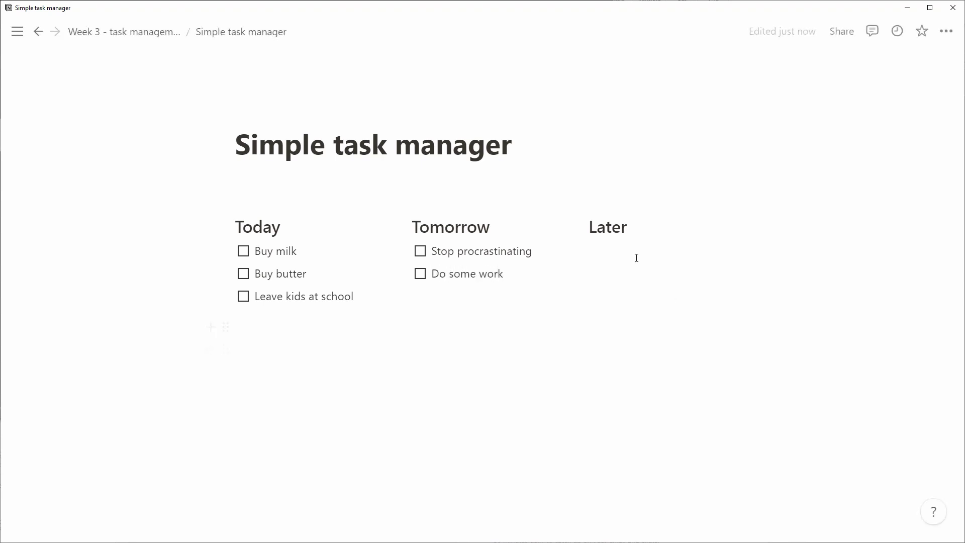
pyautogui.click(627, 250)
pyautogui.write('[]')
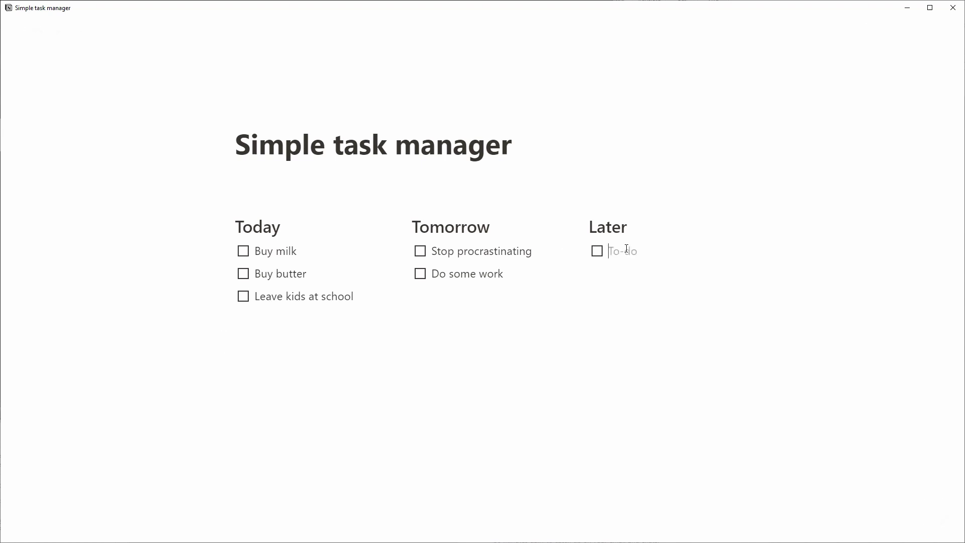
pyautogui.write('Plan vacation to Bali')
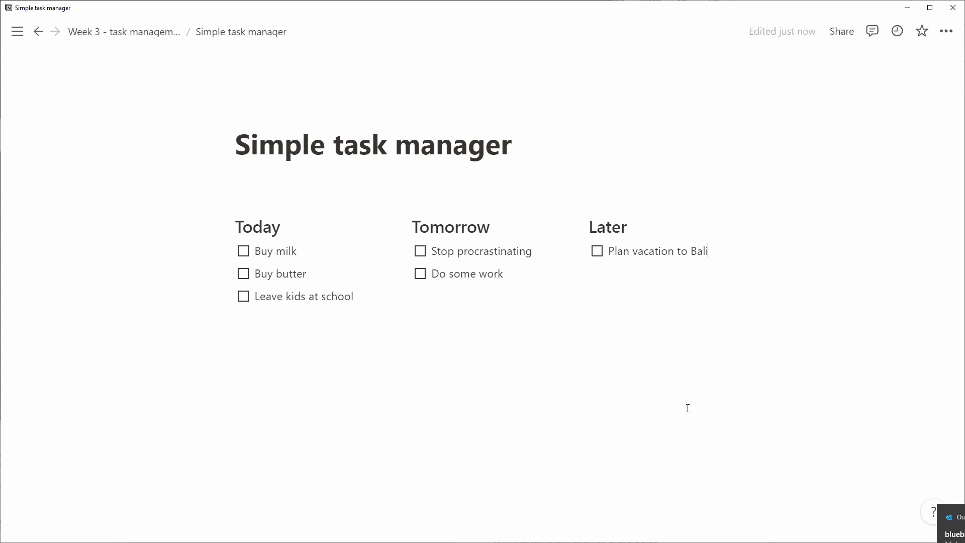
# Check off Buy milk, Buy butter and Leave kids at school under Today.
pyautogui.click(470, 376)
pyautogui.click(243, 251)
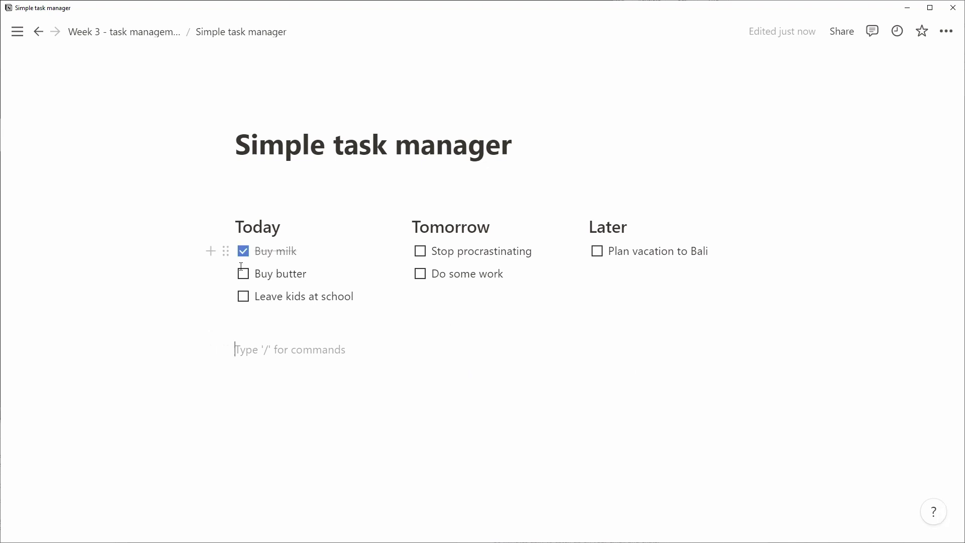
pyautogui.click(243, 273)
pyautogui.click(243, 296)
# Add and check off 'Rise early in the morning' and 'Make some hot chocolate' to-dos under Today.
pyautogui.click(377, 294)
pyautogui.press('Return')
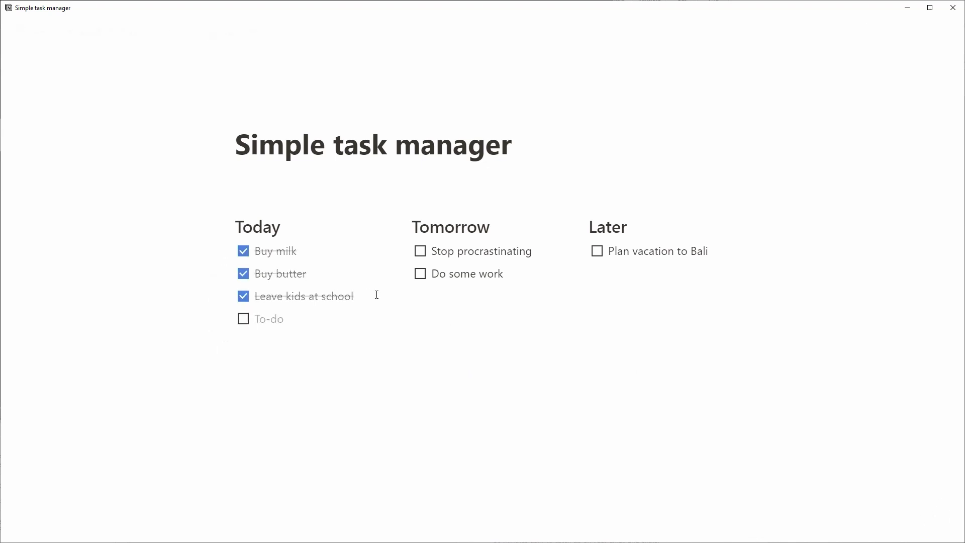
pyautogui.write('Rise early in the morning')
pyautogui.press('Return')
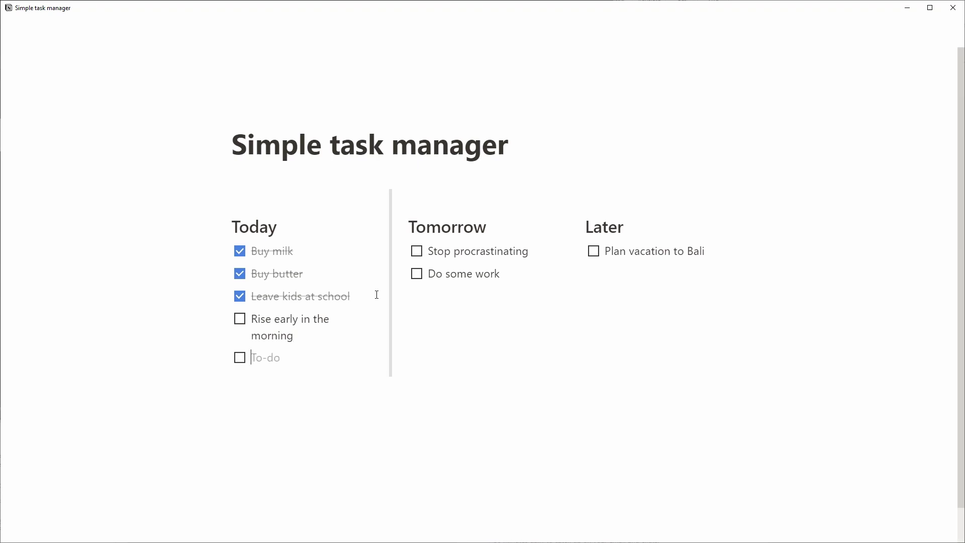
pyautogui.write('Make some hot chocolate')
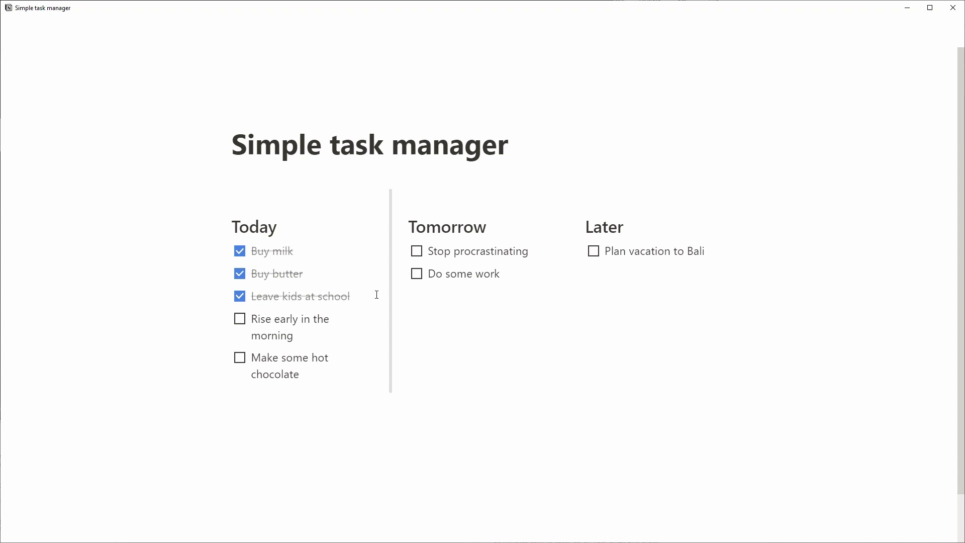
pyautogui.click(439, 408)
pyautogui.click(239, 319)
pyautogui.click(239, 357)
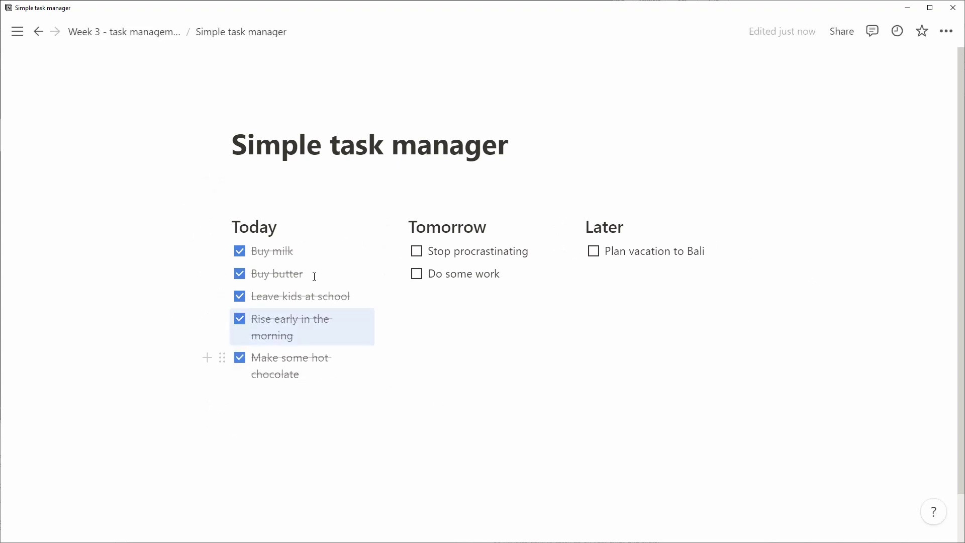
pyautogui.click(323, 401)
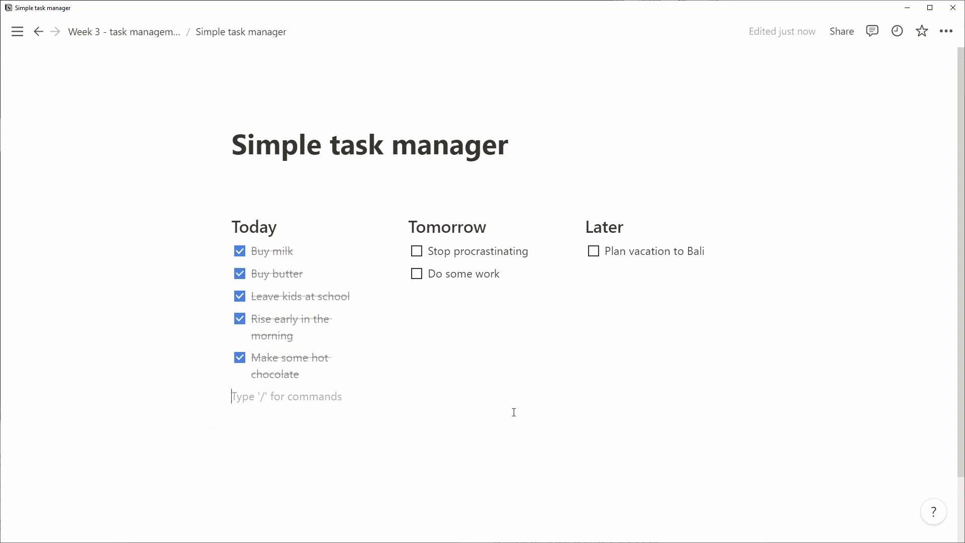
# Turn on Full width in the page options menu.
pyautogui.click(946, 31)
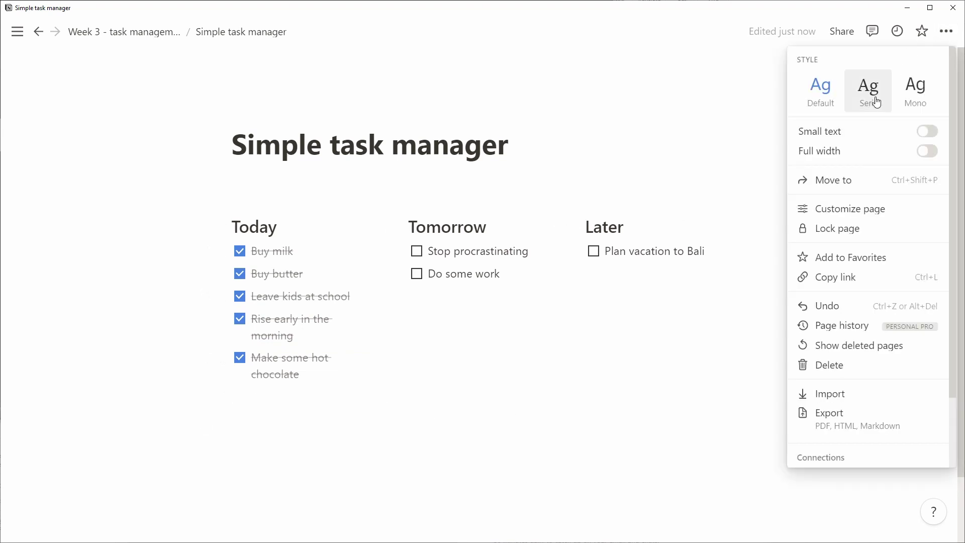
pyautogui.click(928, 156)
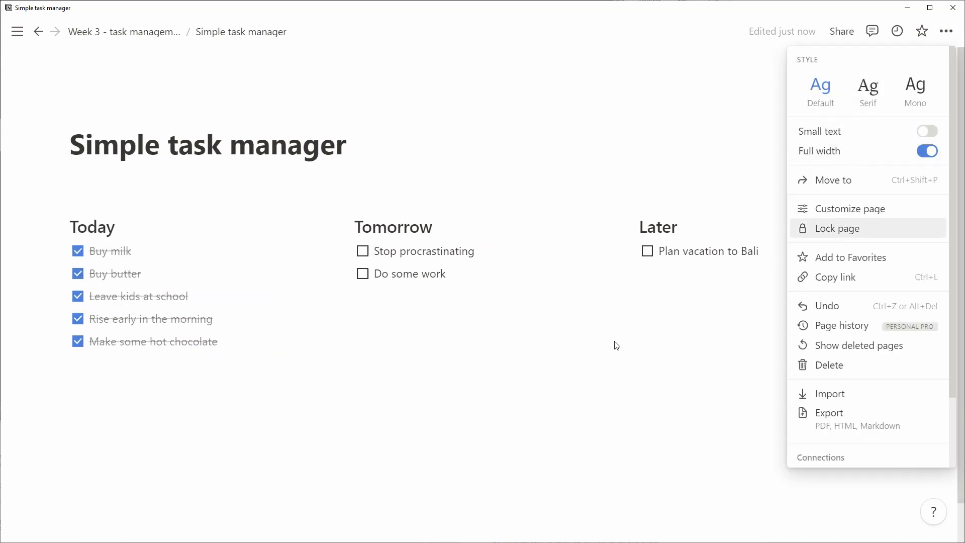
pyautogui.click(786, 243)
# Insert an expanded Toggle heading 2 titled 'Archive' below the Today list.
pyautogui.click(297, 405)
pyautogui.write('/')
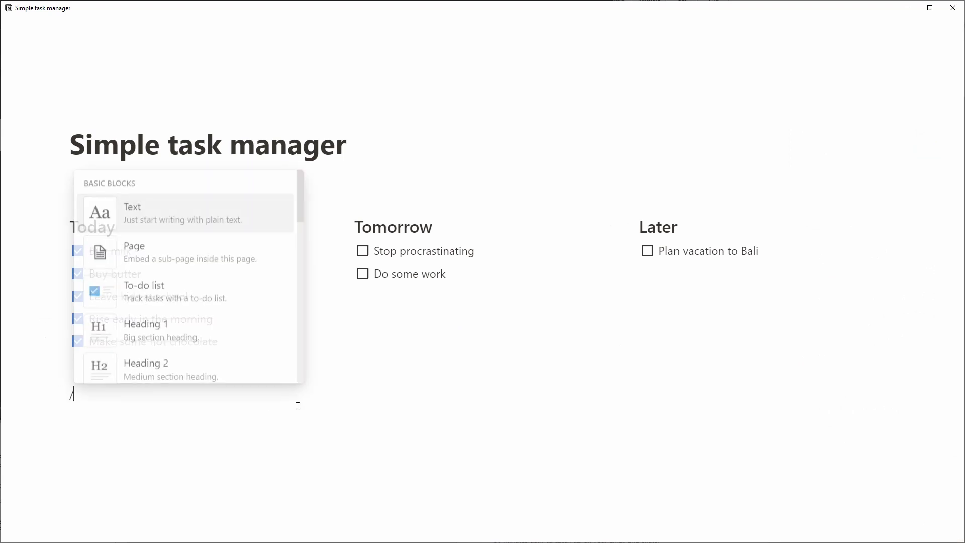
pyautogui.write('toggl')
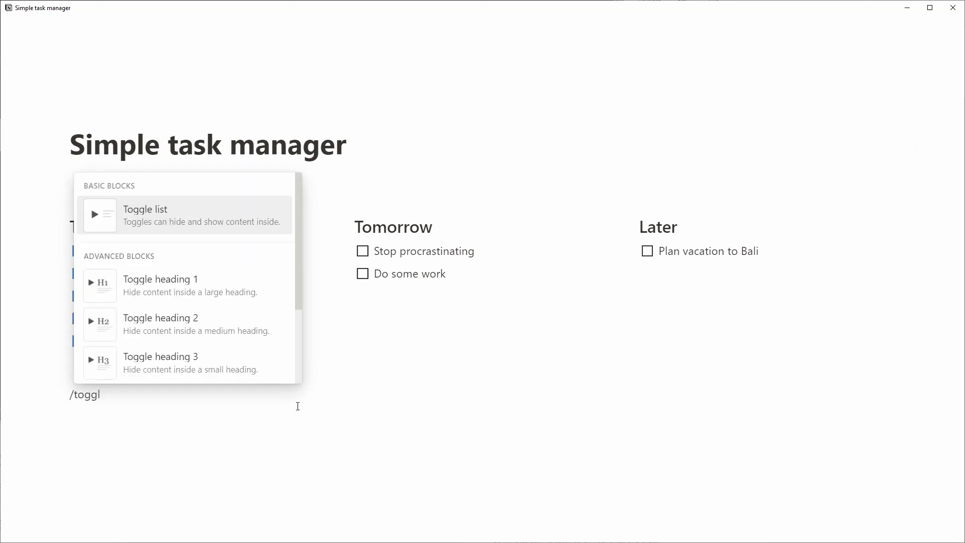
pyautogui.press('Down')
pyautogui.press('Down')
pyautogui.press('Return')
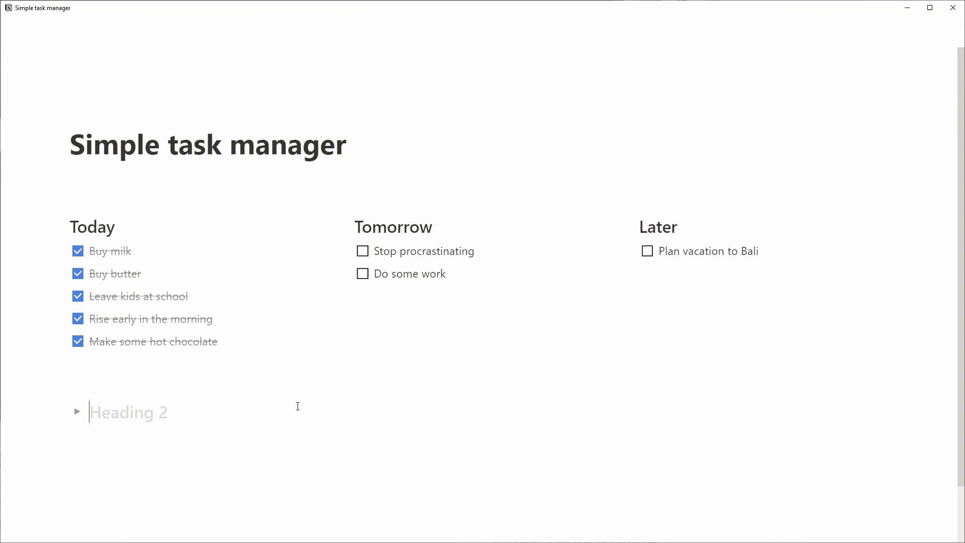
pyautogui.write('Archive')
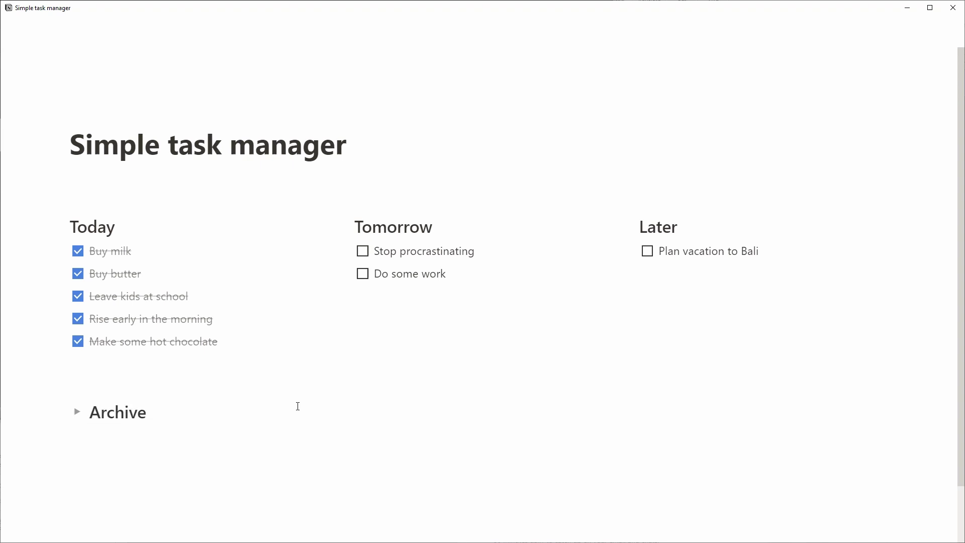
pyautogui.click(77, 412)
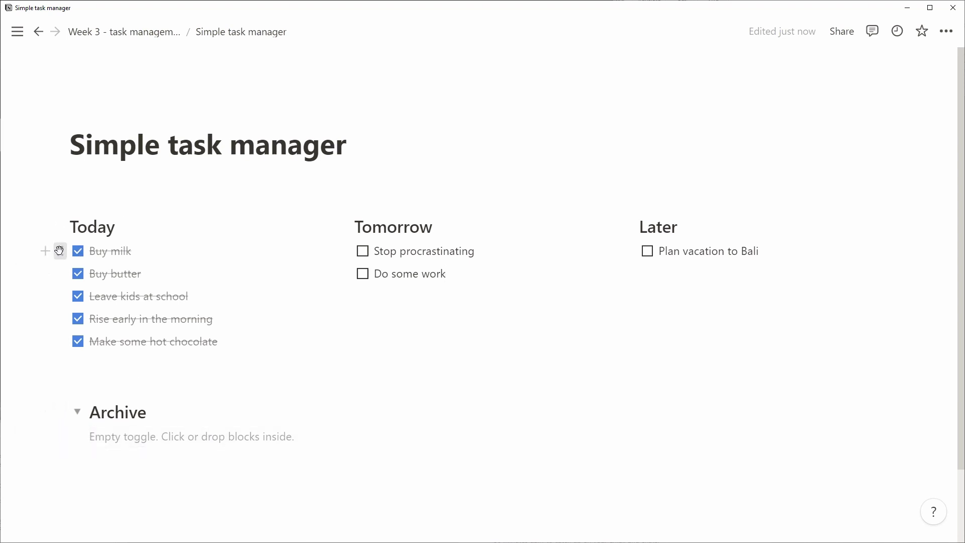
# Put Buy milk and Buy butter in the Archive toggle and place it as a fourth column.
pyautogui.moveTo(59, 250); pyautogui.dragTo(129, 439)
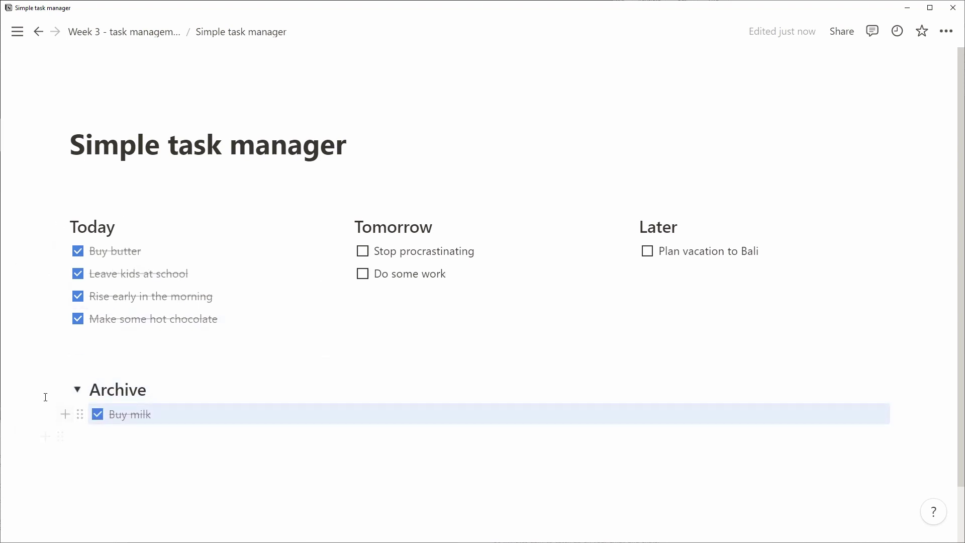
pyautogui.press('Escape')
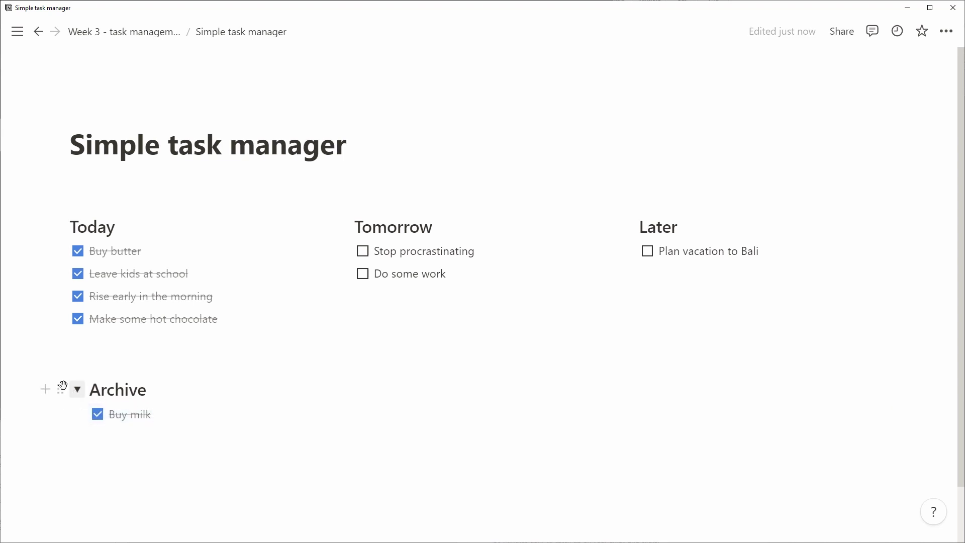
pyautogui.moveTo(62, 386); pyautogui.dragTo(930, 202)
pyautogui.click(770, 332)
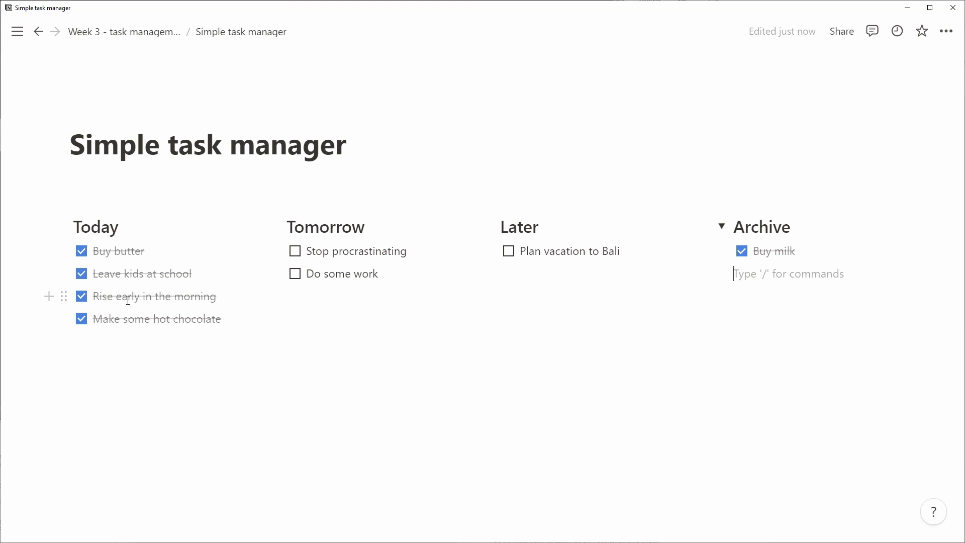
pyautogui.moveTo(64, 251); pyautogui.dragTo(770, 275)
pyautogui.click(752, 328)
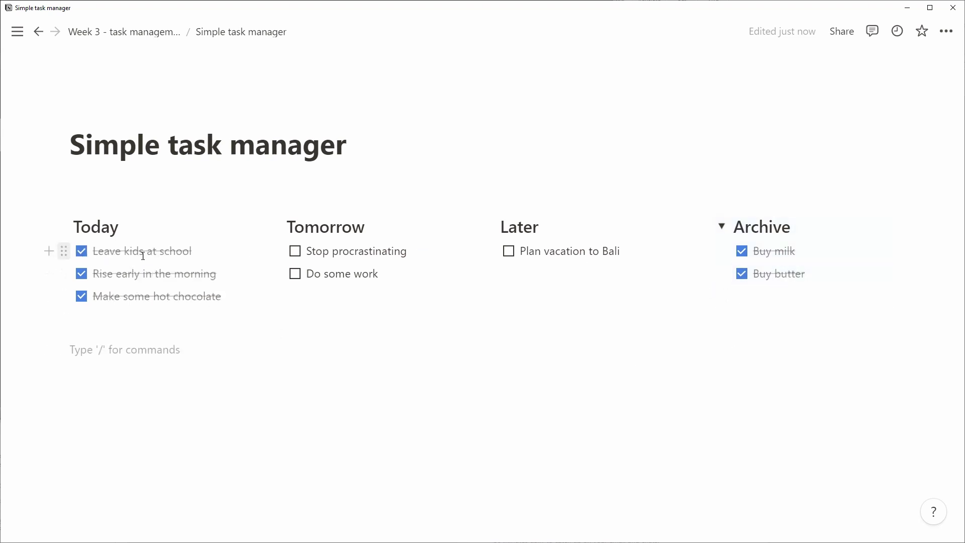
# Collapse and re-expand the Archive toggle, then insert a new sub-page block with /pag.
pyautogui.click(724, 228)
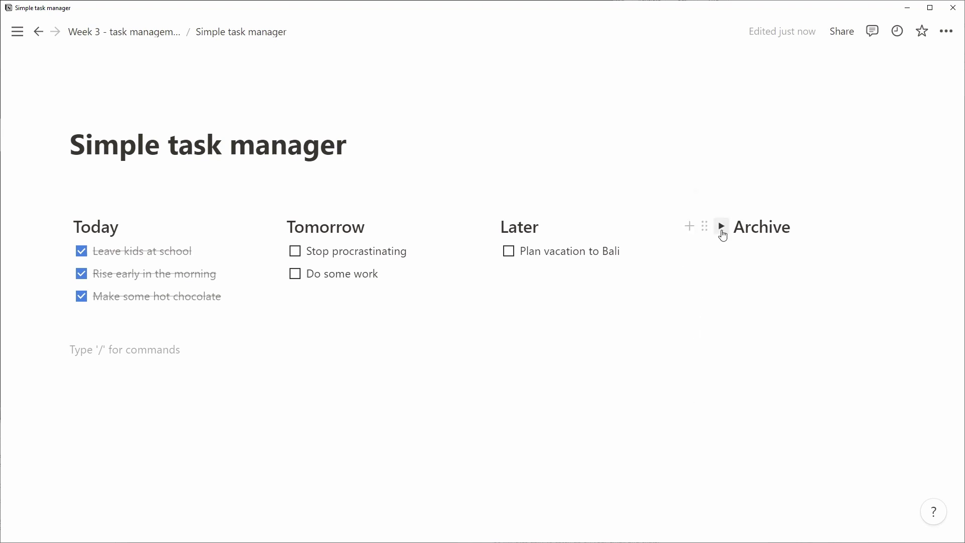
pyautogui.click(722, 229)
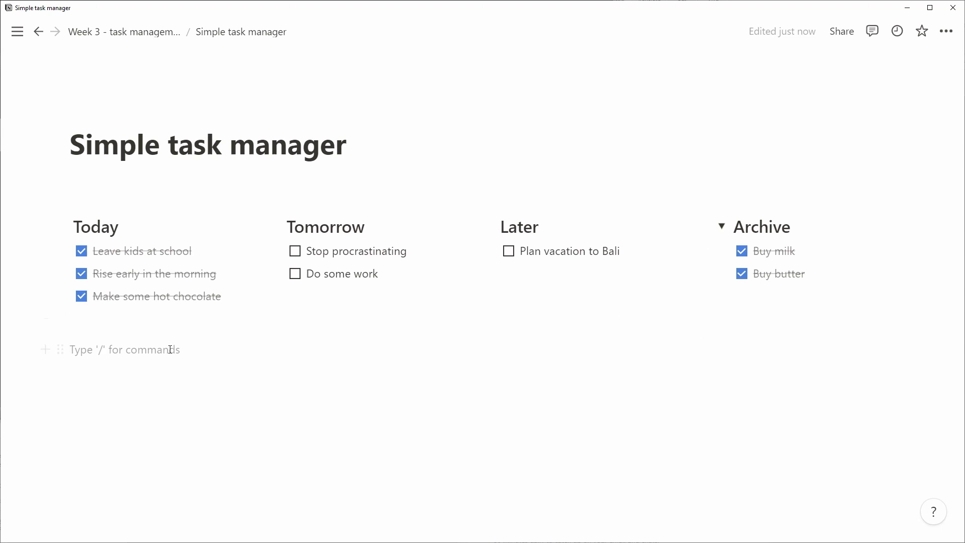
pyautogui.write('/pag')
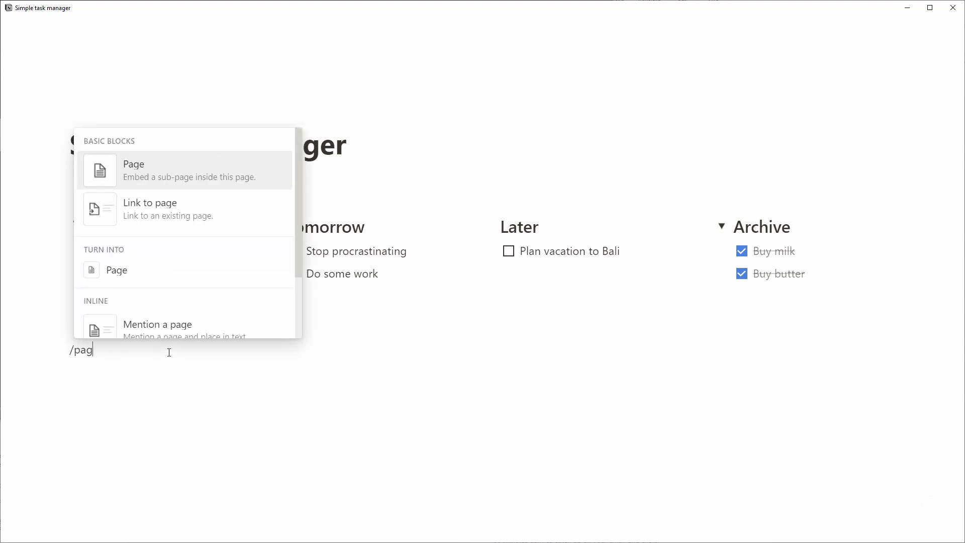
pyautogui.press('Return')
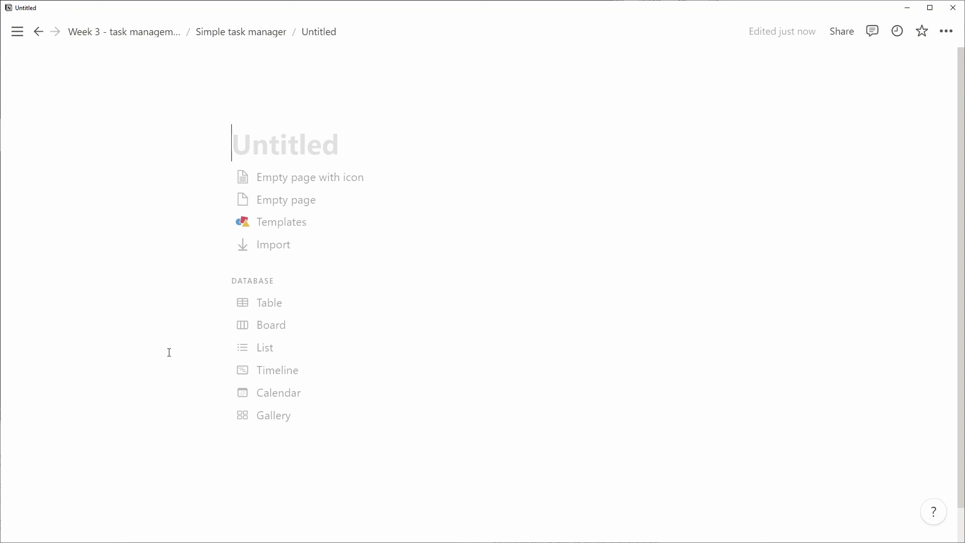
# Title the sub-page 'Archive', place it in the fourth column, and file Leave kids at school and the toggle inside.
pyautogui.write('Archive')
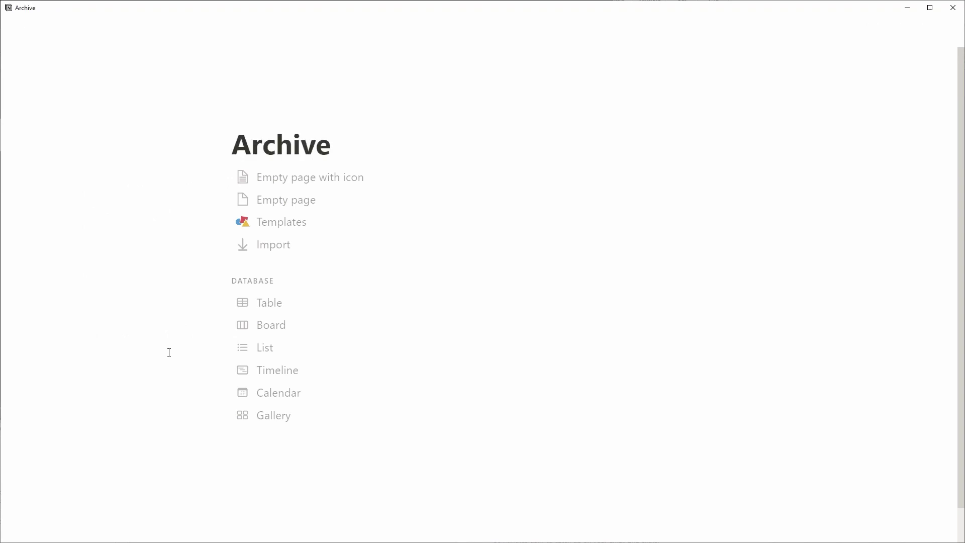
pyautogui.press('Return')
pyautogui.click(39, 32)
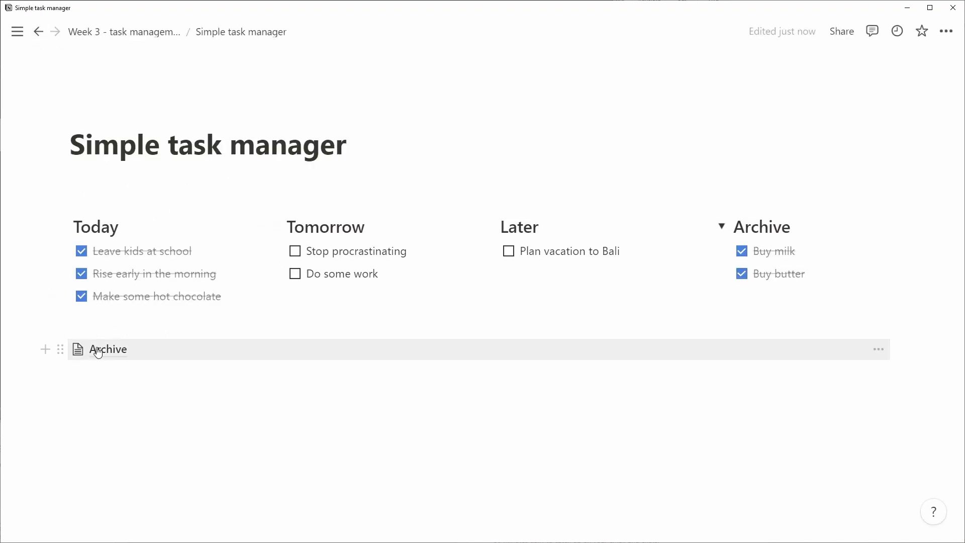
pyautogui.moveTo(65, 251); pyautogui.dragTo(93, 352)
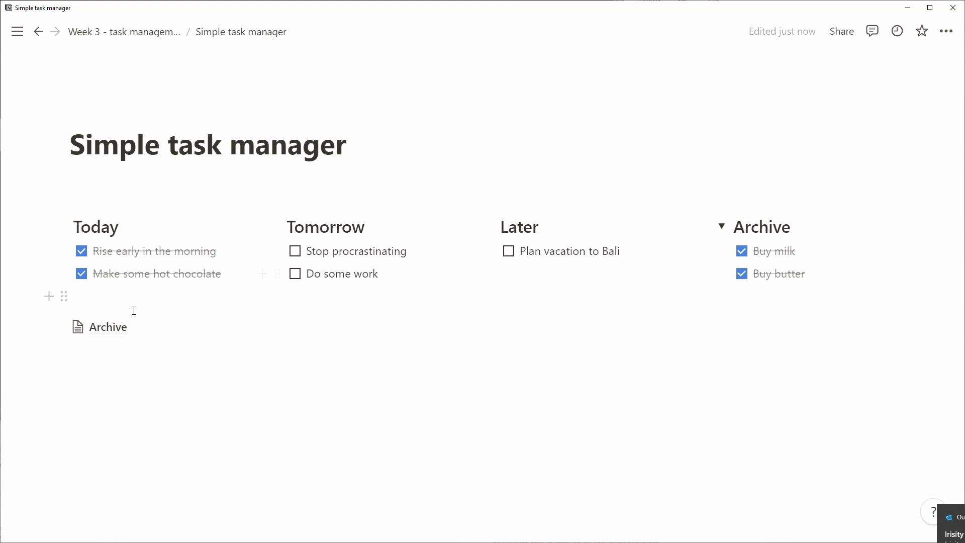
pyautogui.moveTo(57, 322); pyautogui.dragTo(742, 213)
pyautogui.moveTo(694, 248); pyautogui.dragTo(767, 210)
# Add an 'Archive' heading 2 above the Archive page link in the fourth column.
pyautogui.click(724, 224)
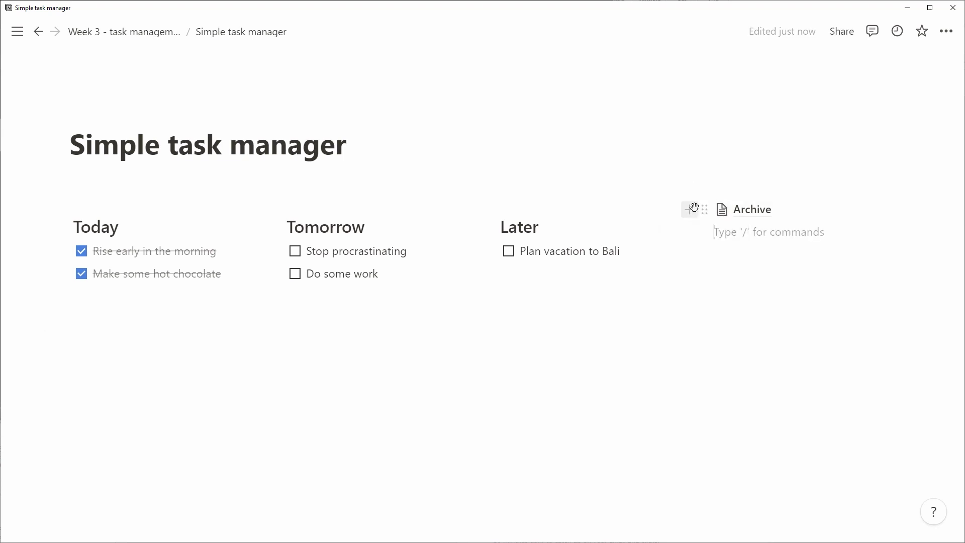
pyautogui.write('/h2')
pyautogui.press('Return')
pyautogui.write('Archive')
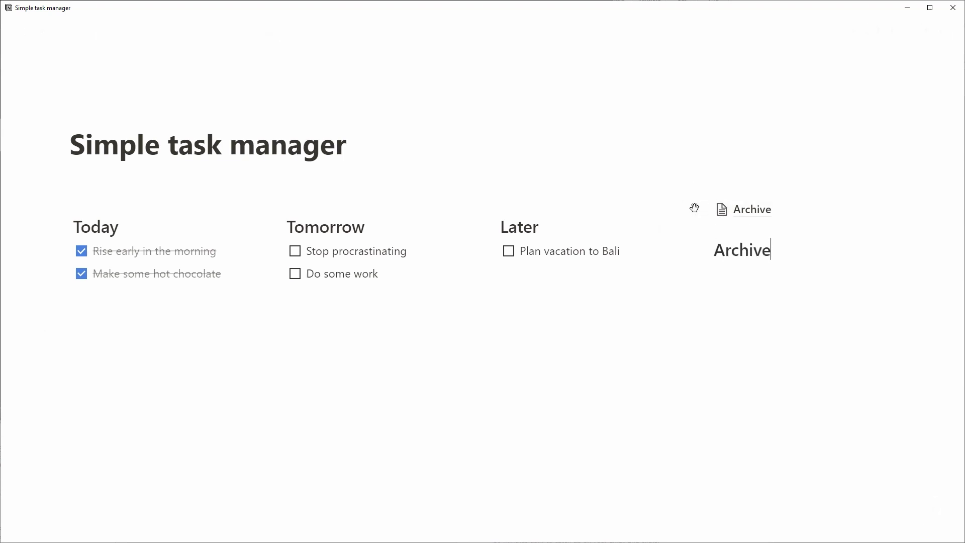
pyautogui.moveTo(702, 248); pyautogui.dragTo(701, 214)
pyautogui.moveTo(67, 251); pyautogui.dragTo(722, 250)
pyautogui.hotkey('ctrl', 'z')
pyautogui.hotkey('ctrl', 'z')
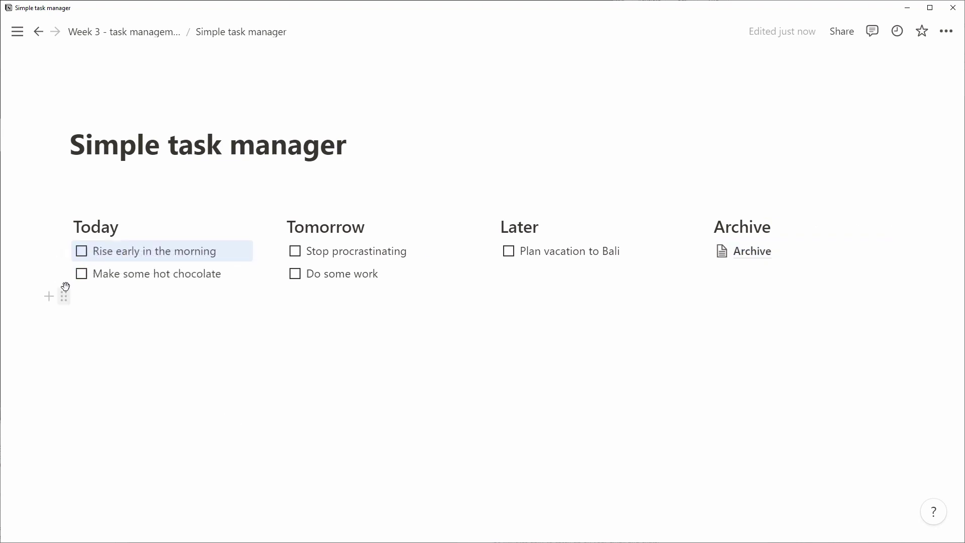
# Add a 'Leave the kids at school' to-do, check 'Make some hot chocolate', and move both into the Archive page.
pyautogui.click(254, 275)
pyautogui.press('Return')
pyautogui.write('L')
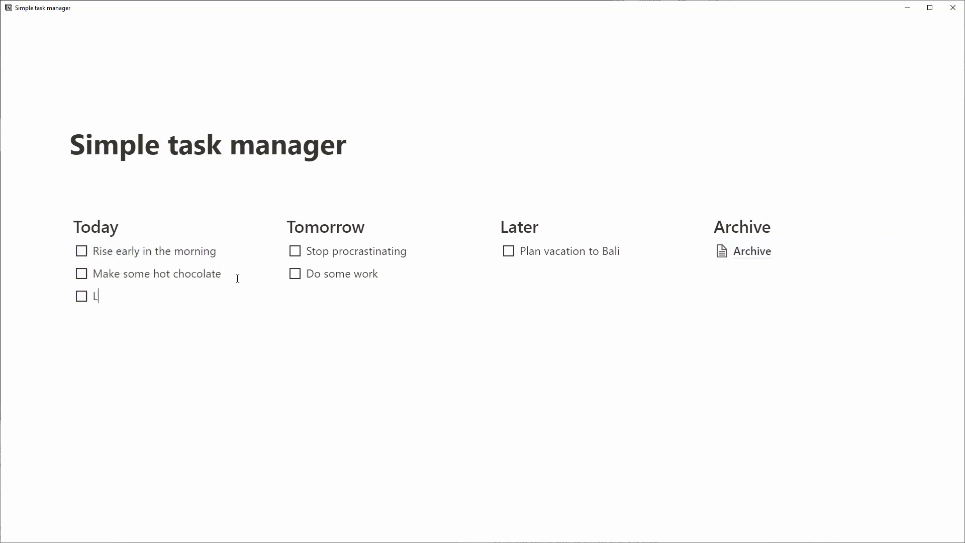
pyautogui.write('eave the kids at school')
pyautogui.moveTo(60, 297); pyautogui.dragTo(749, 251)
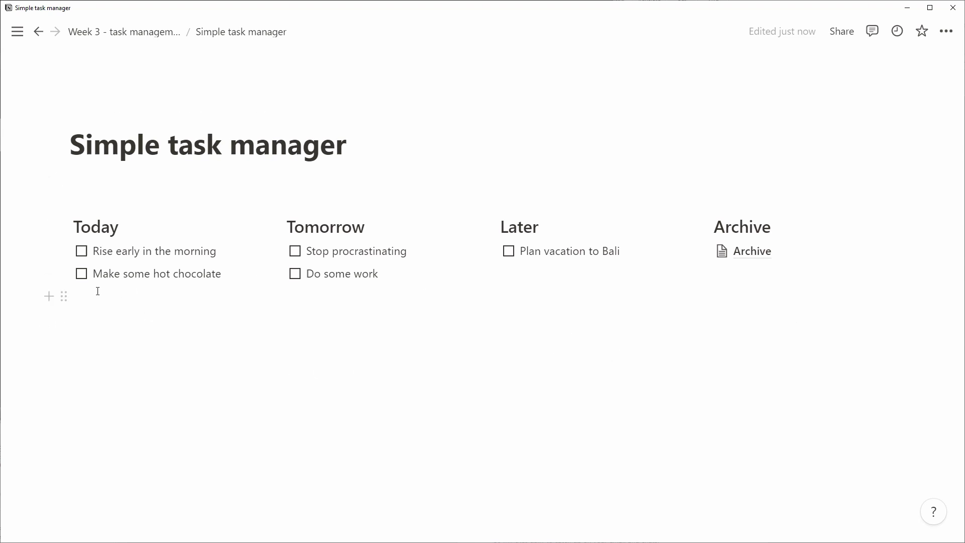
pyautogui.click(81, 274)
pyautogui.moveTo(64, 273); pyautogui.dragTo(735, 254)
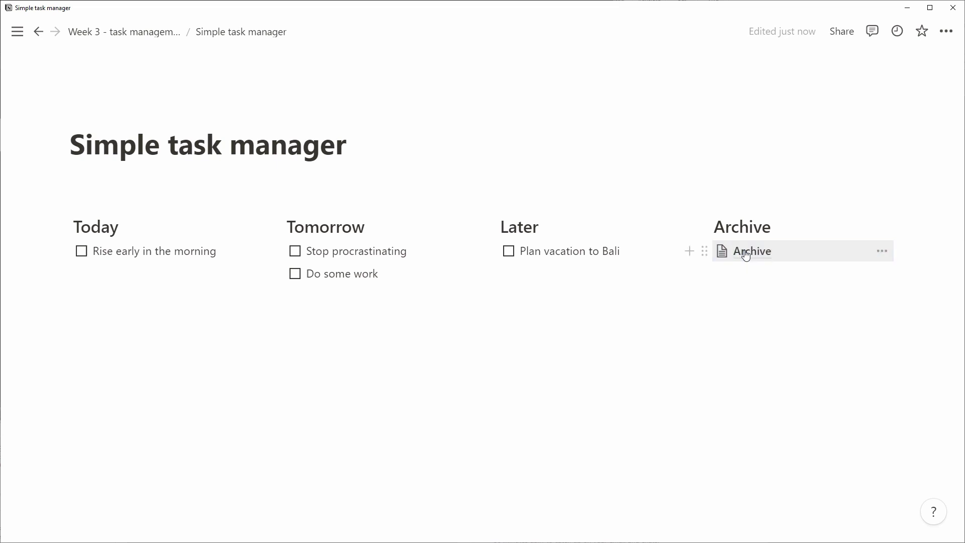
# In the Archive sub-page, delete the last two to-do lines, then go back to Simple task manager.
pyautogui.click(745, 253)
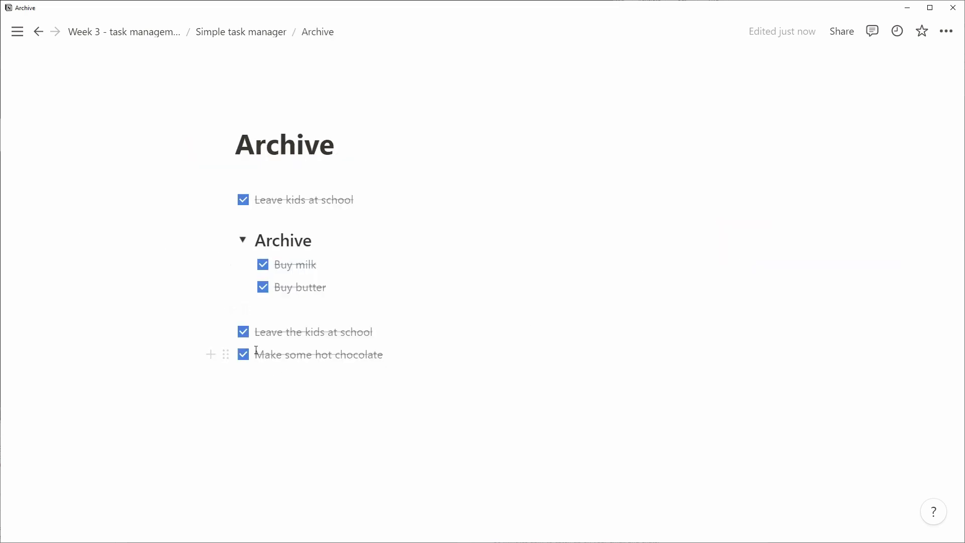
pyautogui.moveTo(256, 351); pyautogui.dragTo(422, 377)
pyautogui.click(392, 404)
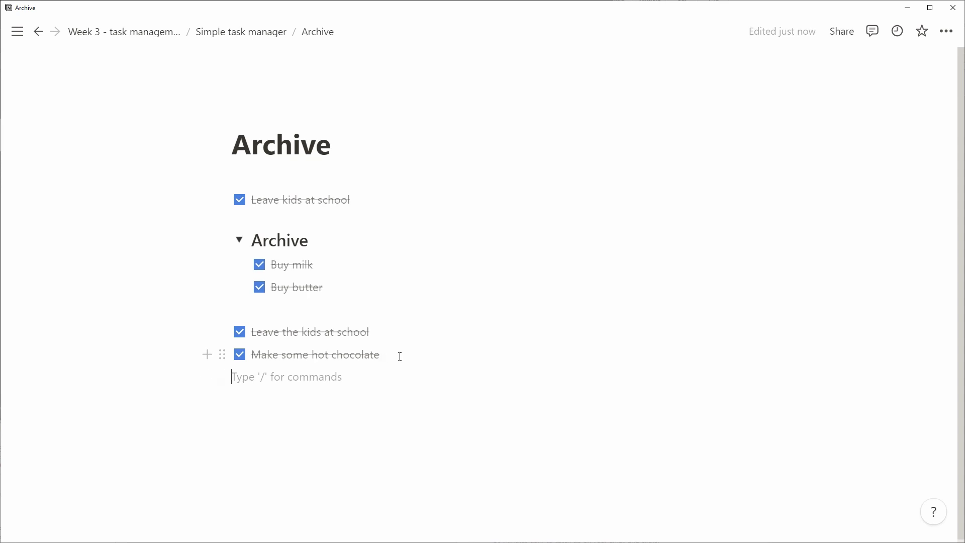
pyautogui.moveTo(393, 354); pyautogui.dragTo(185, 300)
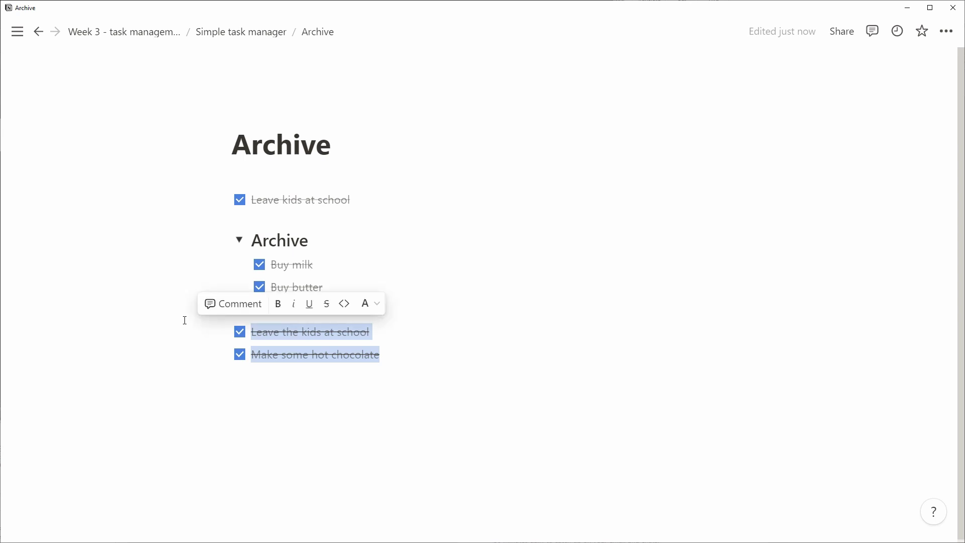
pyautogui.press('BackSpace')
pyautogui.press('BackSpace')
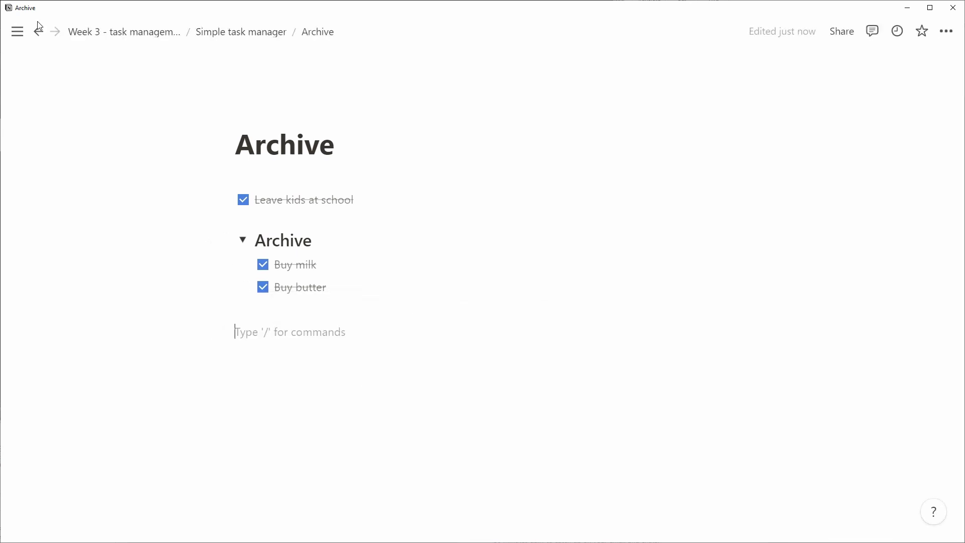
pyautogui.click(38, 30)
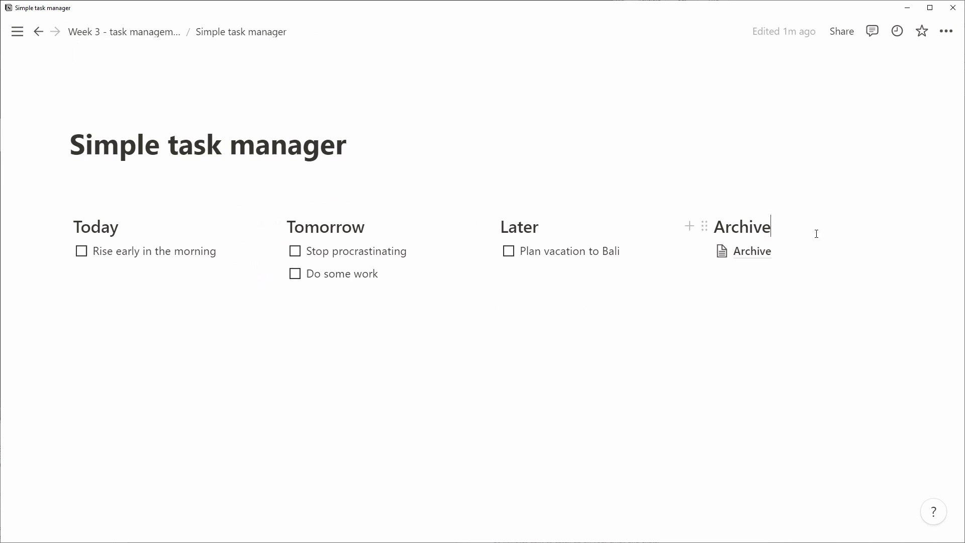
# Give the Archive heading a gray background and the Today heading a green background.
pyautogui.write('/gra')
pyautogui.press('Return')
pyautogui.click(194, 226)
pyautogui.write('/gre')
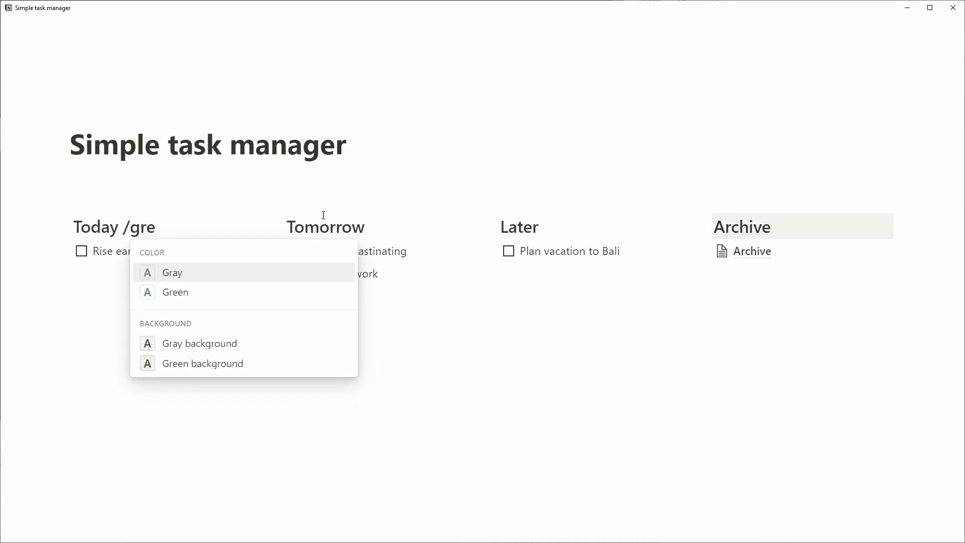
pyautogui.press('Down')
pyautogui.press('Down')
pyautogui.press('Down')
pyautogui.press('Return')
# Give the Tomorrow heading a blue background and the Later heading a yellow background.
pyautogui.click(387, 229)
pyautogui.write('/blue')
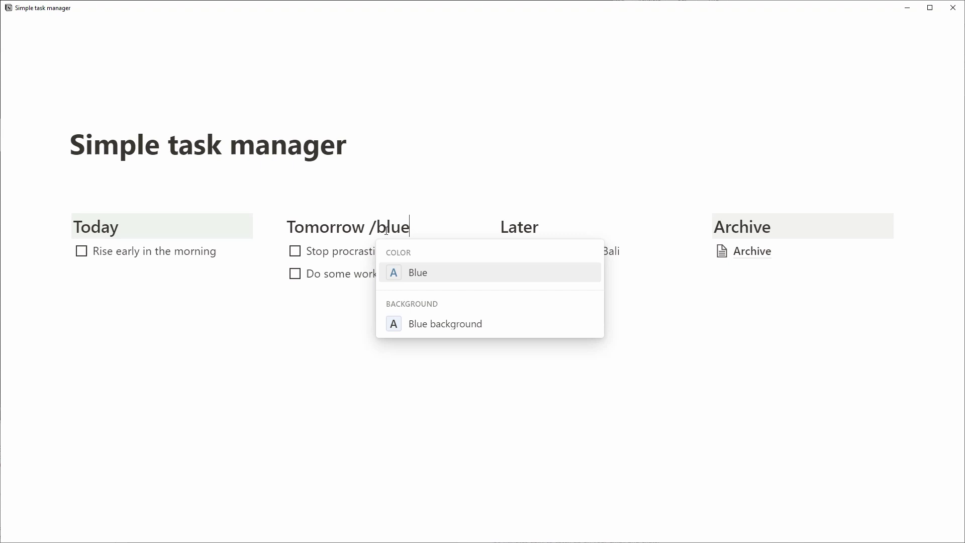
pyautogui.press('Down')
pyautogui.press('Return')
pyautogui.click(590, 233)
pyautogui.write('/ye')
pyautogui.press('Down')
pyautogui.press('Return')
# Add a check mark emoji to Today, a pointing hand to Tomorrow and a mantelpiece clock to Later.
pyautogui.click(147, 221)
pyautogui.write(':')
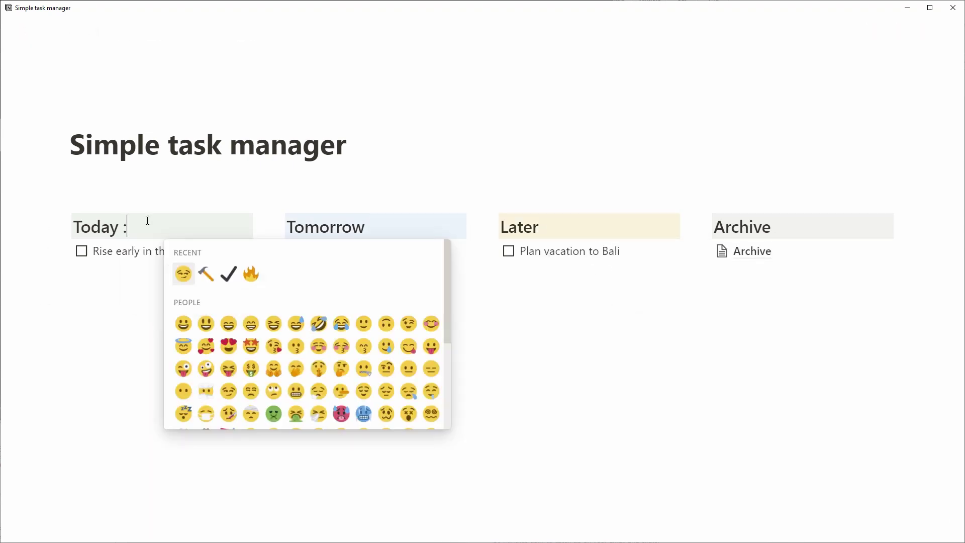
pyautogui.click(229, 274)
pyautogui.click(386, 228)
pyautogui.write(':')
pyautogui.scroll(-5, 554, 342)
pyautogui.click(553, 352)
pyautogui.click(618, 226)
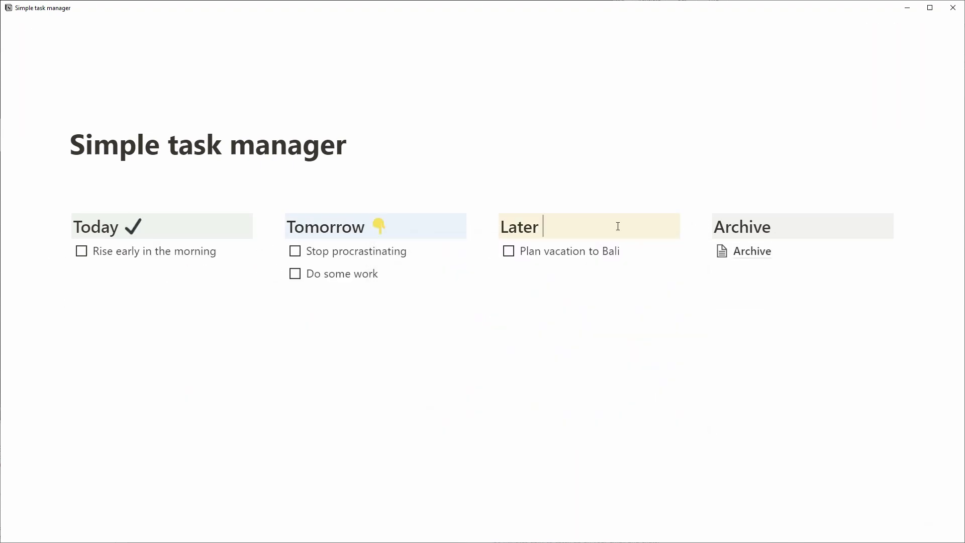
pyautogui.write(':')
pyautogui.scroll(-15, 729, 332)
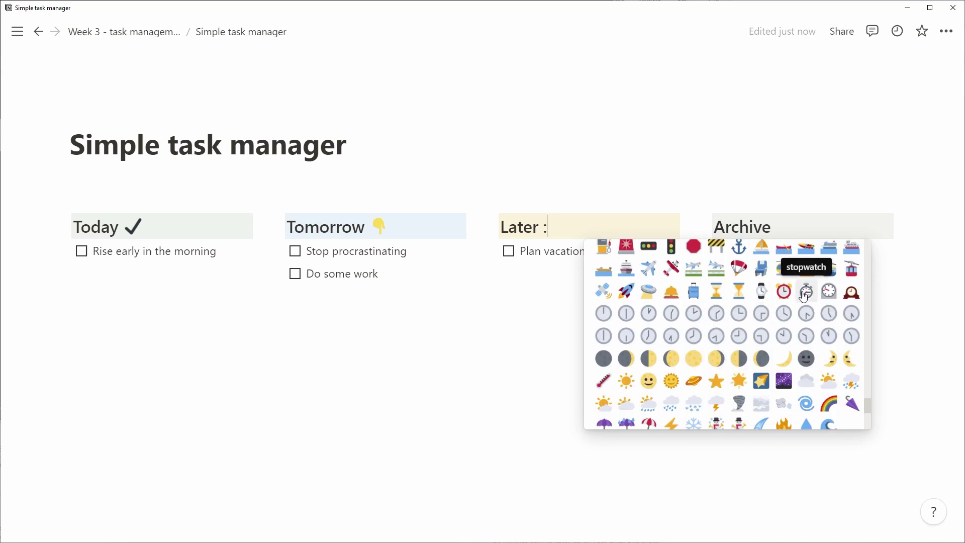
pyautogui.click(851, 292)
# Move the check mark emoji to Archive and give Today a spiral notepad emoji instead.
pyautogui.moveTo(146, 227); pyautogui.dragTo(774, 226)
pyautogui.click(158, 222)
pyautogui.write('/em')
pyautogui.press('Return')
pyautogui.write('list')
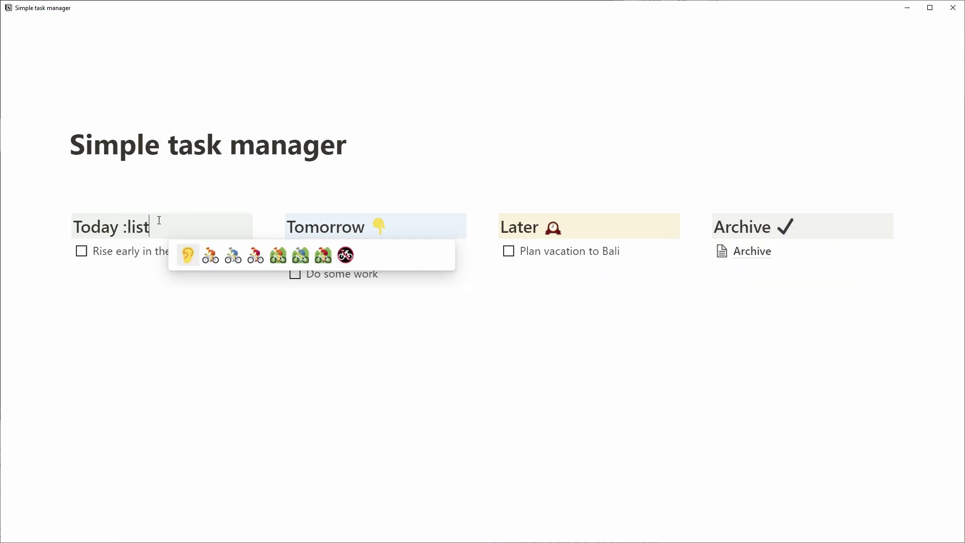
pyautogui.press('Return')
pyautogui.click(269, 316)
# Set the yellow pencils photo, found by searching 'note', as the page cover.
pyautogui.click(173, 114)
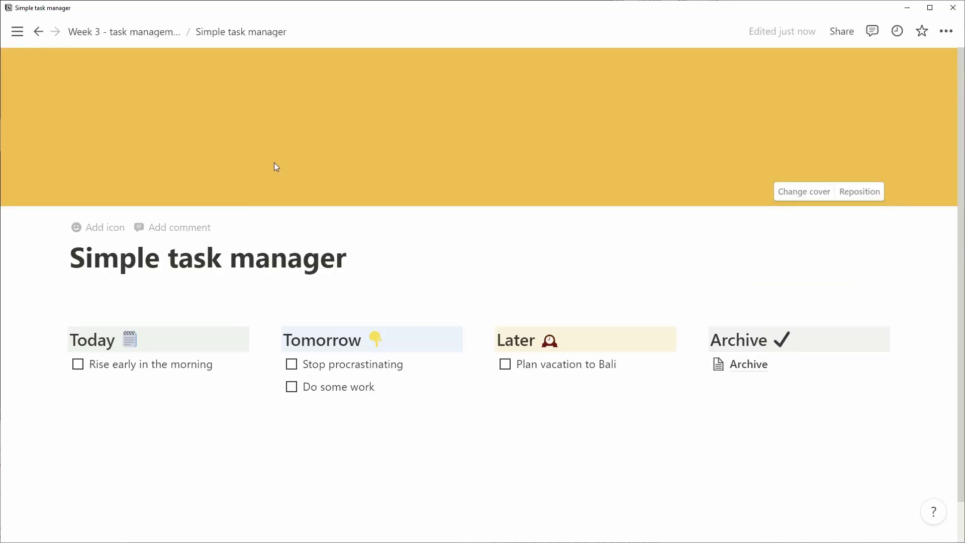
pyautogui.click(820, 191)
pyautogui.write('note')
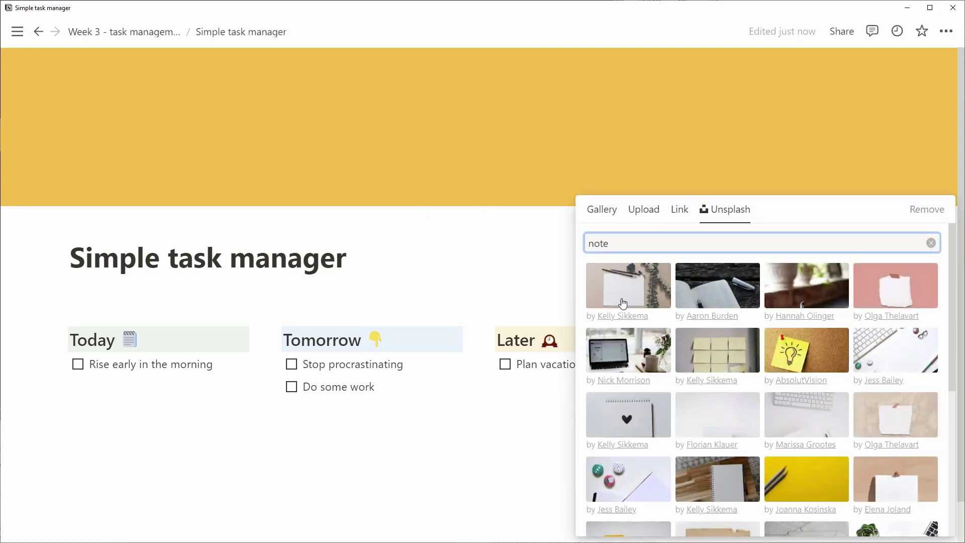
pyautogui.scroll(-3, 622, 303)
pyautogui.click(773, 313)
pyautogui.click(537, 280)
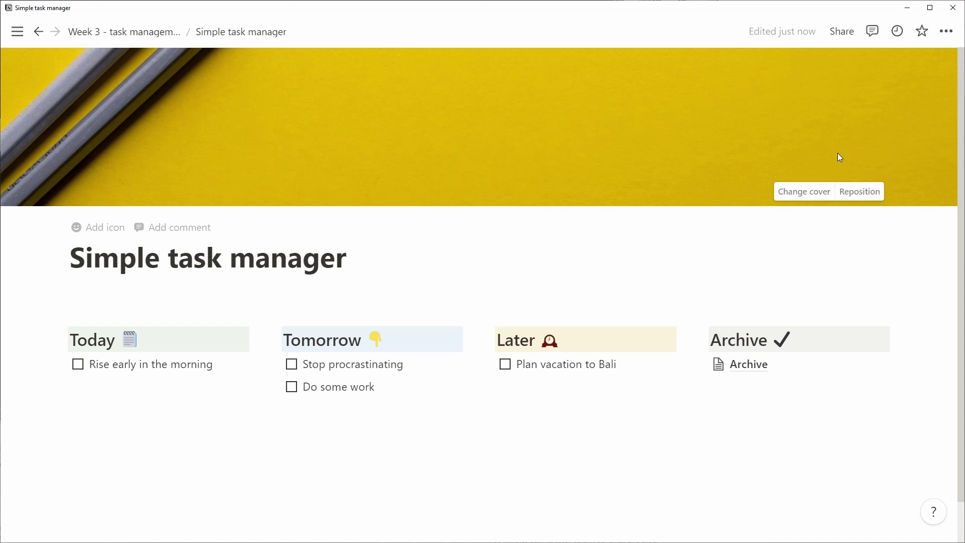
# Reposition the cover and add an empty line below the columns.
pyautogui.click(860, 191)
pyautogui.press('Escape')
pyautogui.click(338, 297)
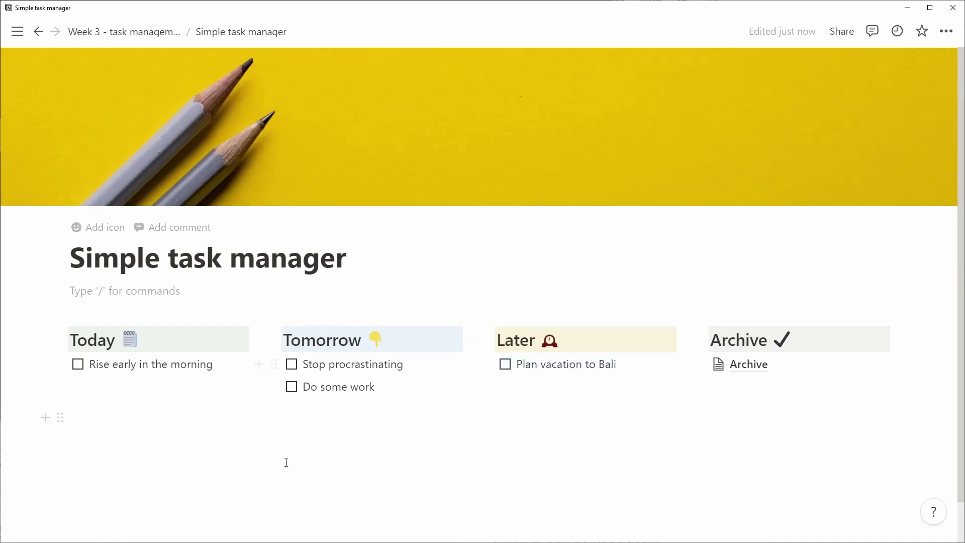
pyautogui.click(286, 463)
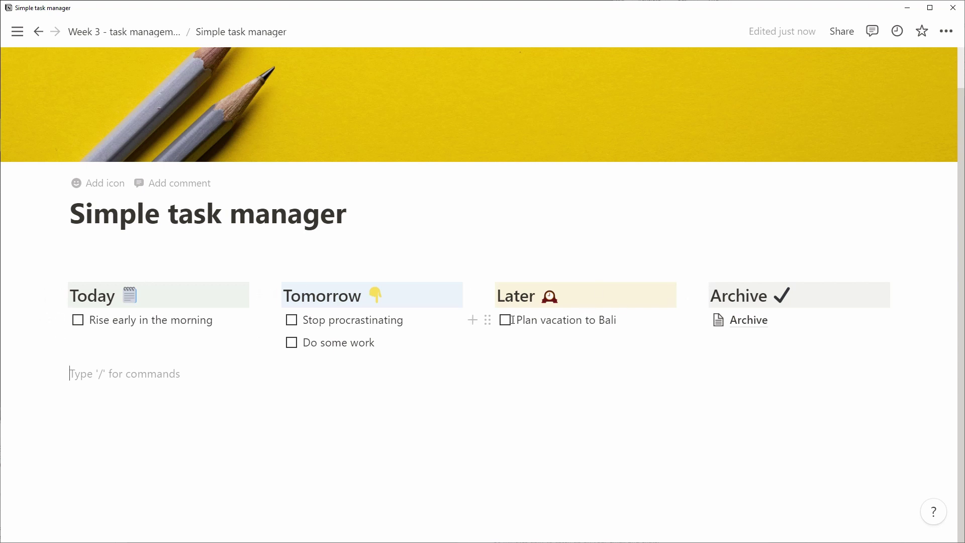
# Add 'Go to bed early at night', tick both Today to-dos, and move them into Archive.
pyautogui.click(215, 320)
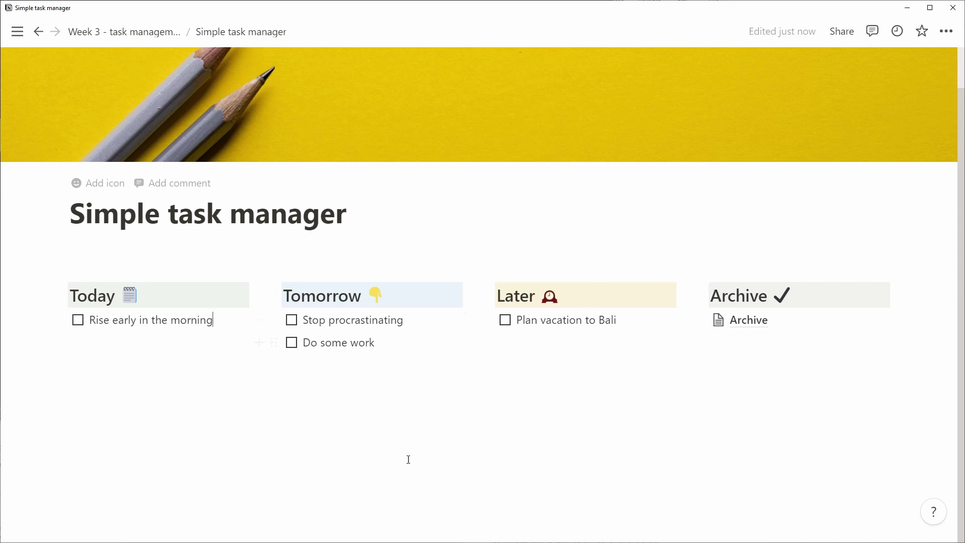
pyautogui.press('Return')
pyautogui.write('G')
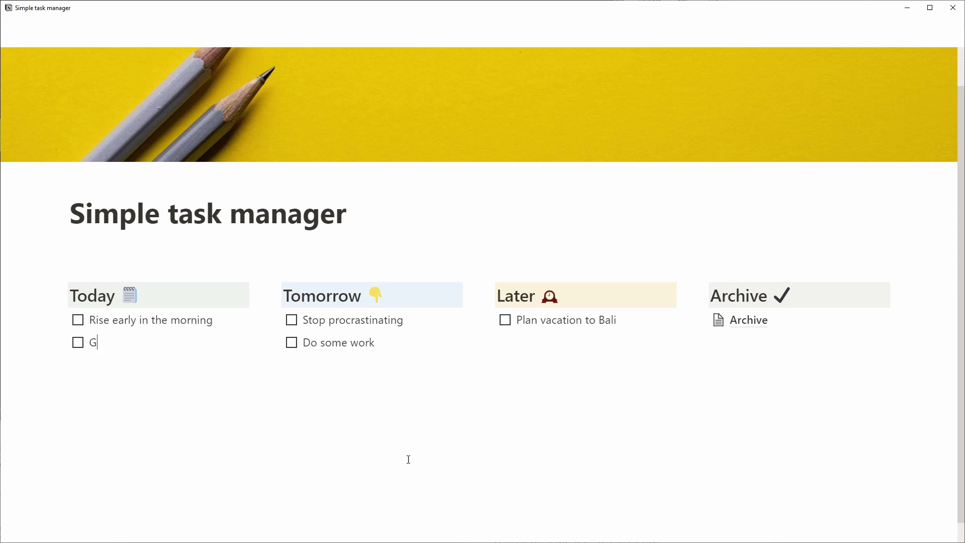
pyautogui.write('o to bed early at night')
pyautogui.click(78, 320)
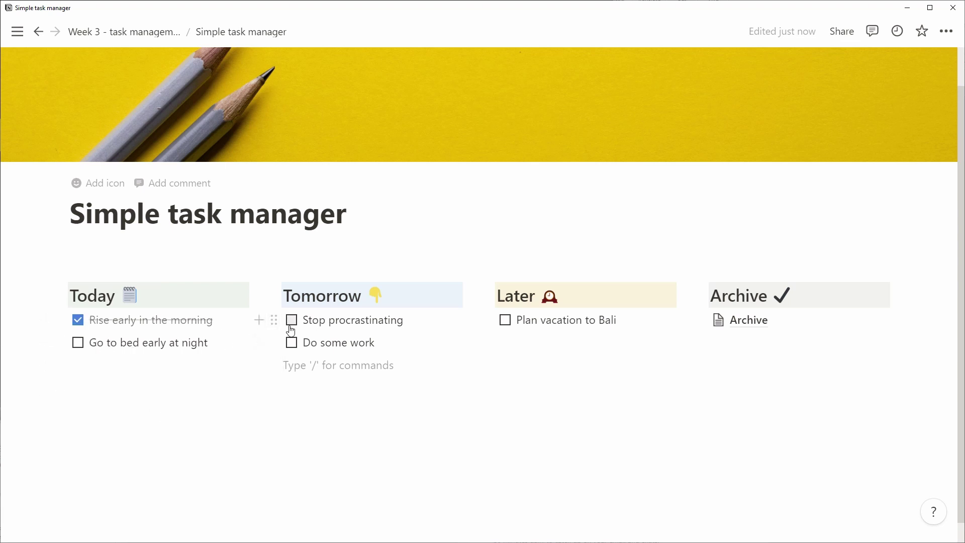
pyautogui.click(78, 343)
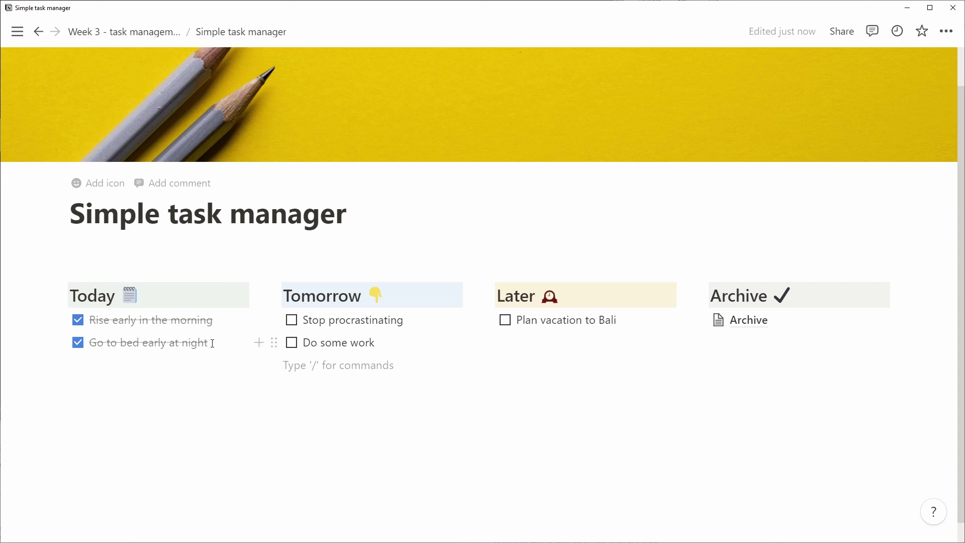
pyautogui.moveTo(212, 344); pyautogui.dragTo(742, 325)
# Move Tomorrow's to-dos into Today and add a 'Hit the gym' to-do under Tomorrow.
pyautogui.moveTo(376, 343); pyautogui.dragTo(127, 316)
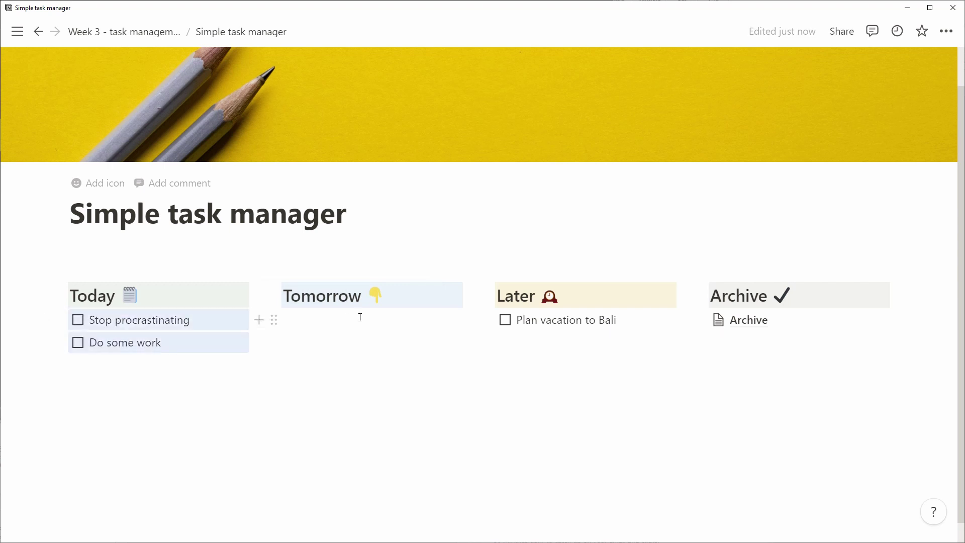
pyautogui.click(360, 319)
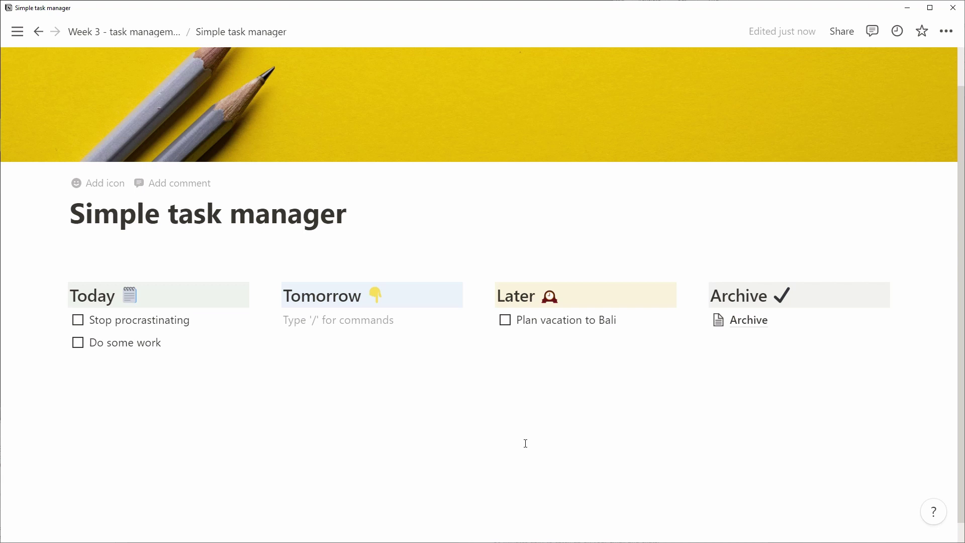
pyautogui.write('Hit the gy')
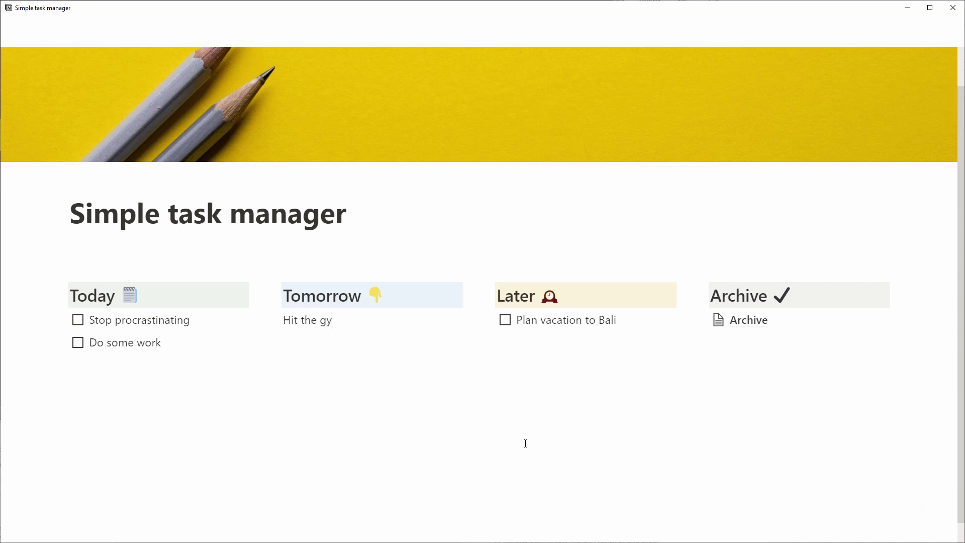
pyautogui.write('m')
pyautogui.press('Home')
pyautogui.write('[]')
pyautogui.press('End')
# Add the to-do 'Learn about database task management in Notion' with 'Notion' in bold.
pyautogui.press('Return')
pyautogui.write('[')
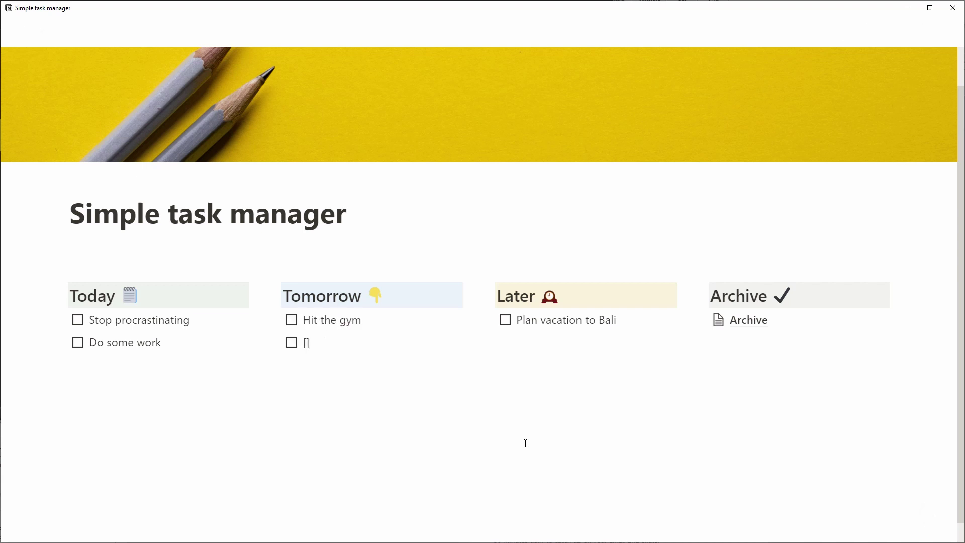
pyautogui.press('BackSpace')
pyautogui.write('Learn about database task mana')
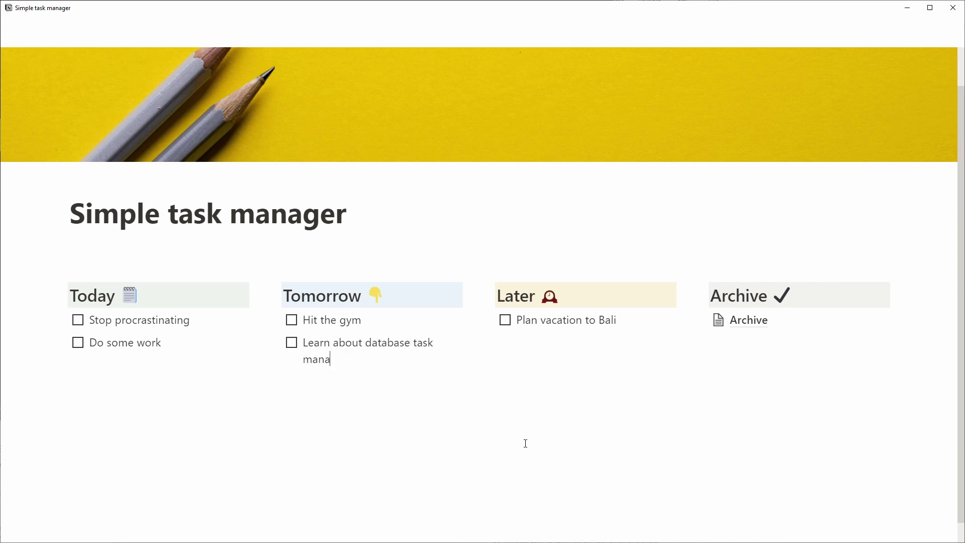
pyautogui.write('gement in Notion')
pyautogui.hotkey('ctrl', 'shift', 'Left')
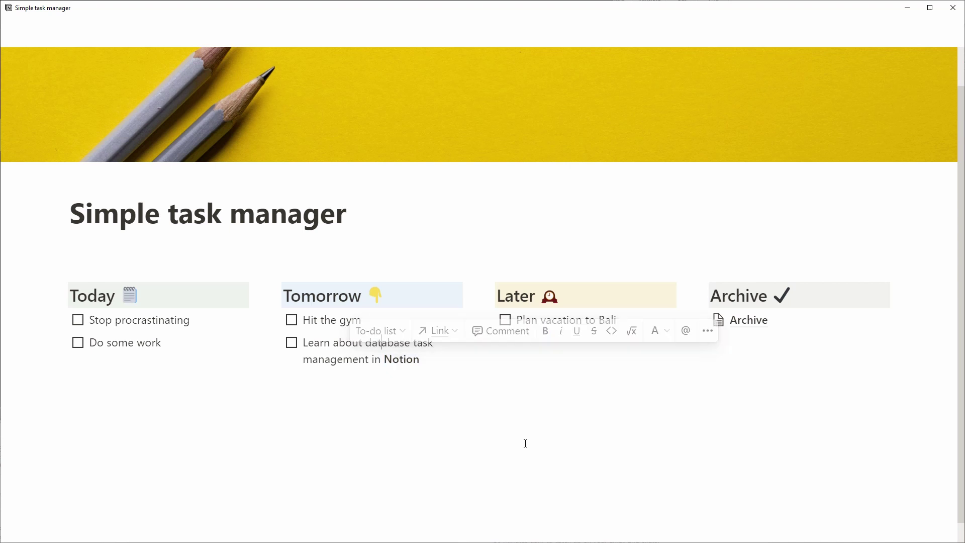
pyautogui.hotkey('ctrl', 'b')
# Resize the columns, widening Today, Tomorrow and Later and shifting Archive back left.
pyautogui.moveTo(693, 303); pyautogui.dragTo(780, 301)
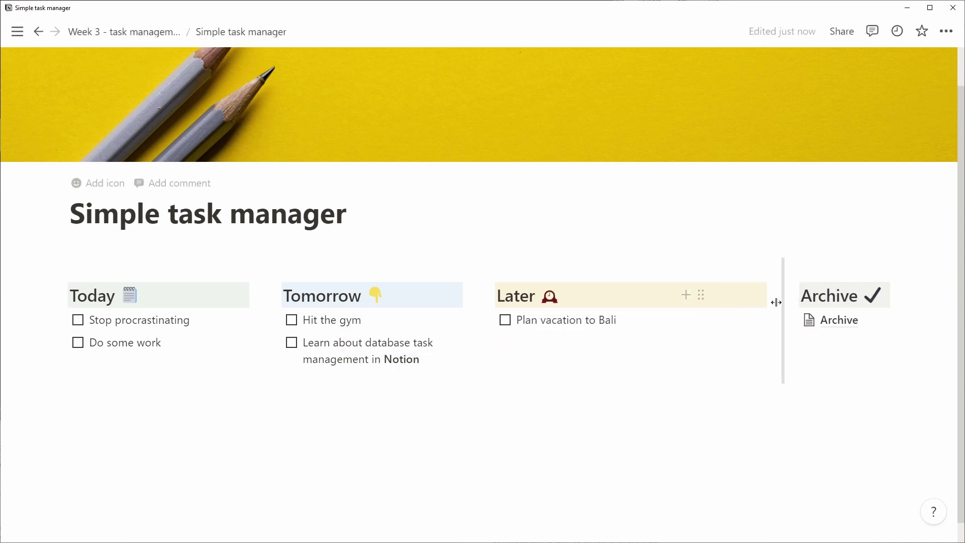
pyautogui.moveTo(478, 338); pyautogui.dragTo(593, 339)
pyautogui.moveTo(258, 320); pyautogui.dragTo(379, 352)
pyautogui.moveTo(783, 360); pyautogui.dragTo(761, 352)
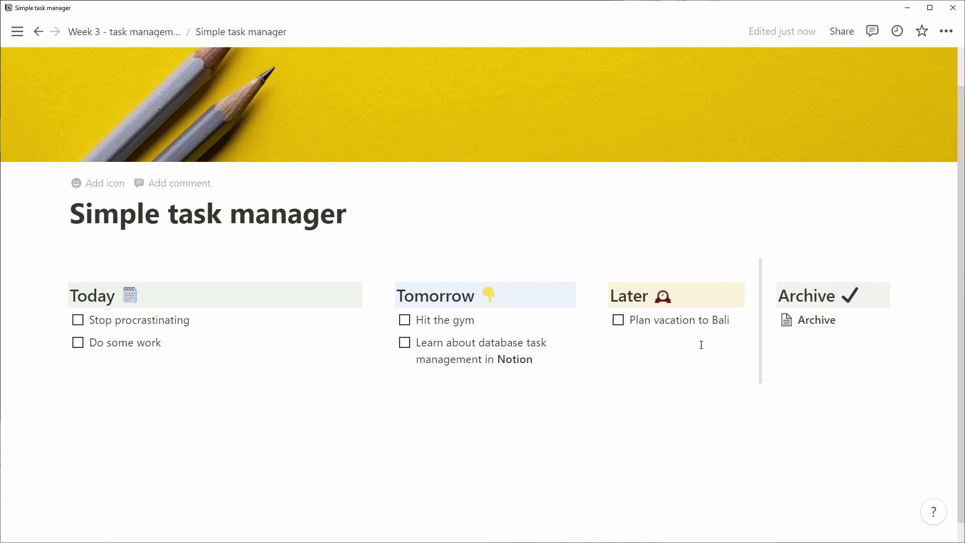
# Add 'That's all for today!', 'Thank you for listening', 'Don't forget to like and subscribe!' with bold ending.
pyautogui.click(355, 424)
pyautogui.write("That's all for today!")
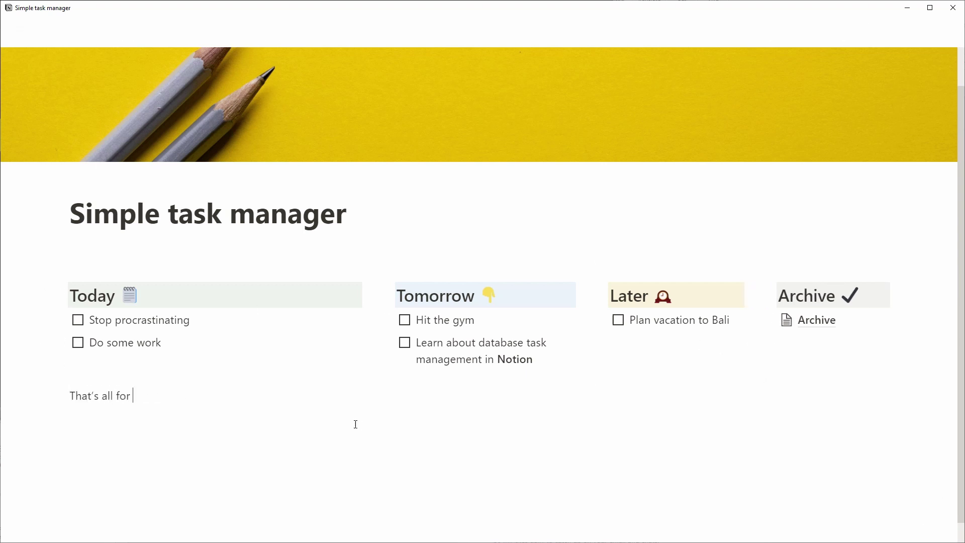
pyautogui.press('Return')
pyautogui.write('Thank you for listening')
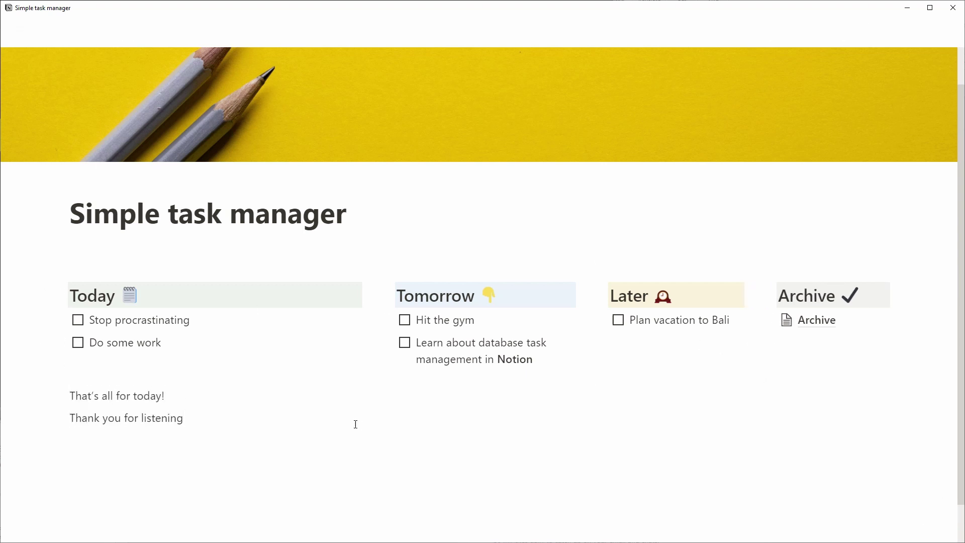
pyautogui.hotkey('shift', 'Return')
pyautogui.write("Don't forget to")
pyautogui.hotkey('ctrl', 'b')
pyautogui.write('like and subscribe!')
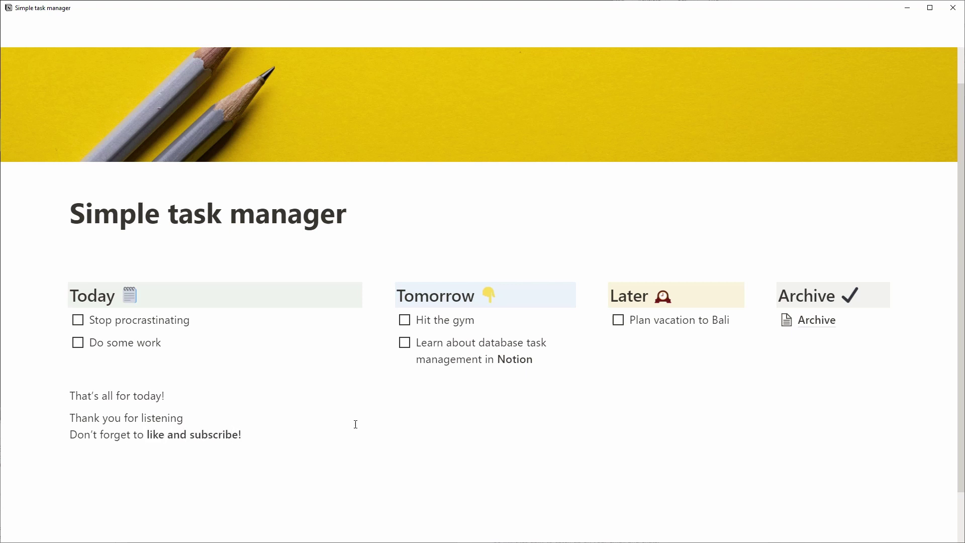
pyautogui.press('Return')
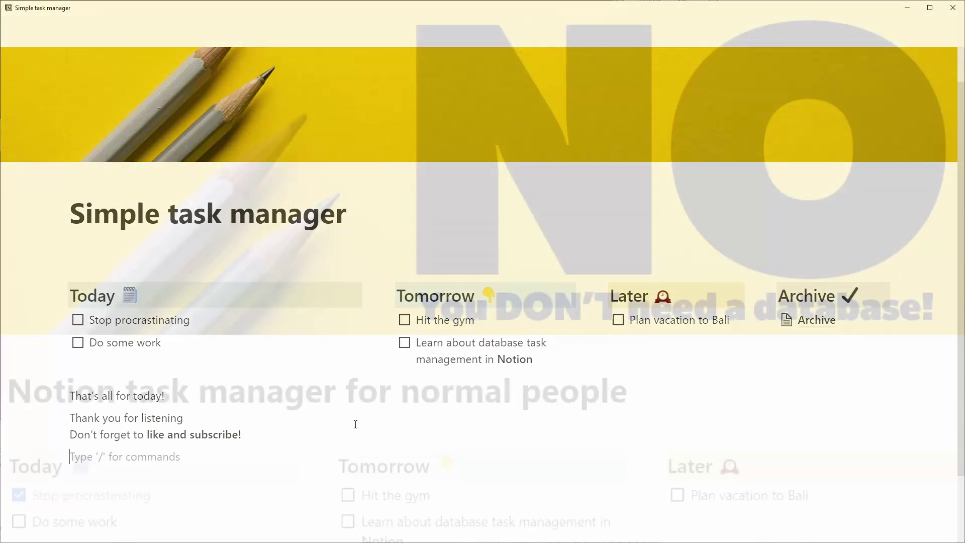